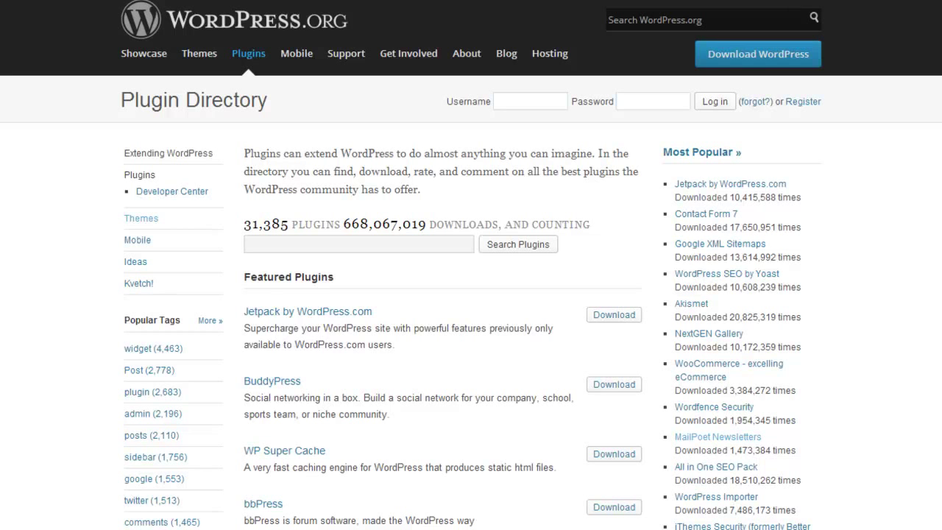
# Visit the WordPress.org home page, and open the Themes Directory to look over its featured themes.
pyautogui.click(206, 30)
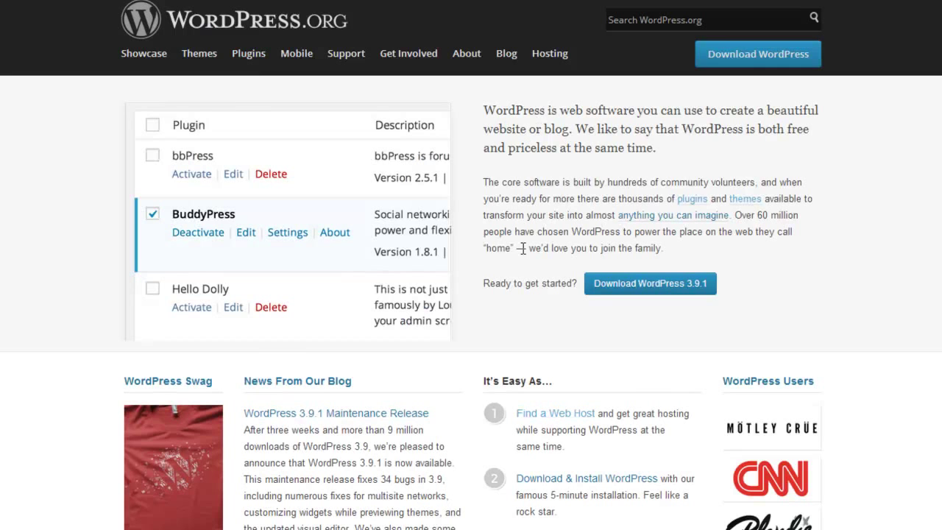
pyautogui.scroll(-3, 521, 249)
pyautogui.scroll(3, 523, 249)
pyautogui.click(209, 61)
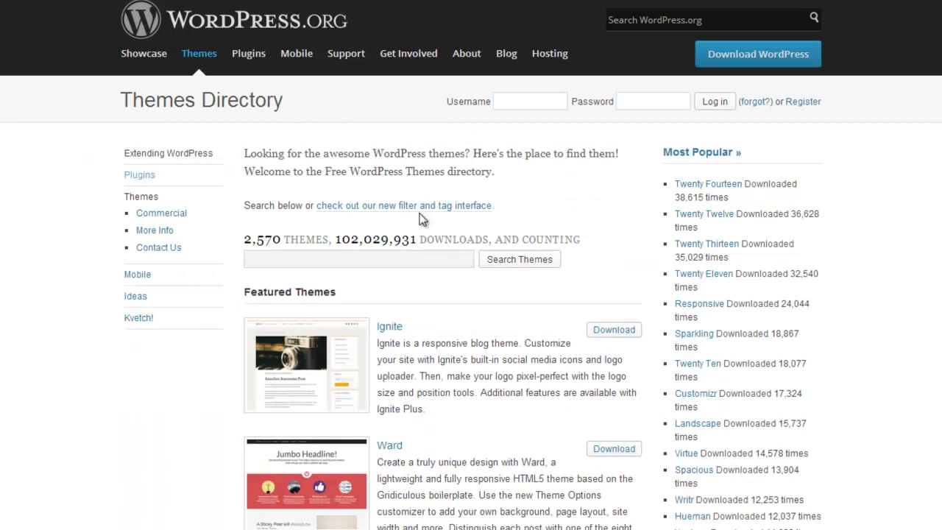
pyautogui.scroll(-5, 422, 219)
pyautogui.scroll(5, 422, 218)
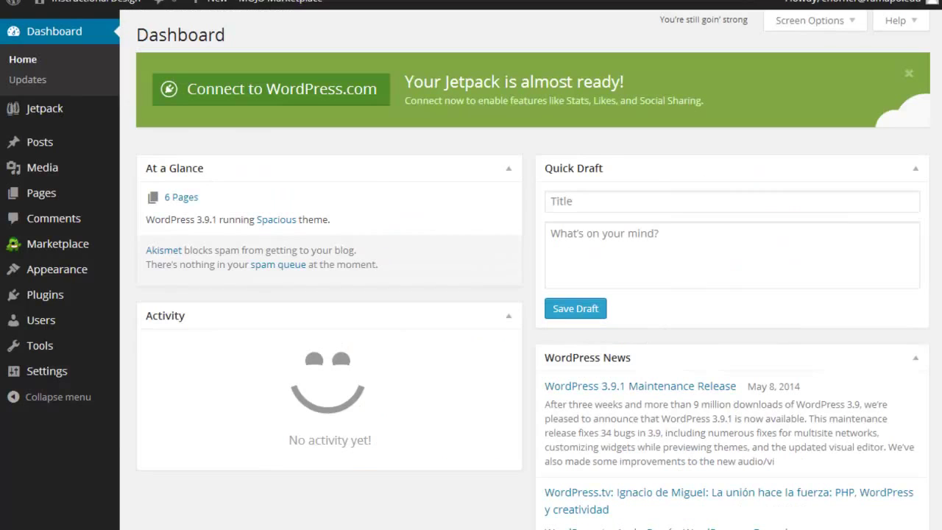
# Open the installed themes in the site's admin dashboard, and return to the WordPress.org Themes Directory to browse the featured and newest themes.
pyautogui.moveTo(57, 269)
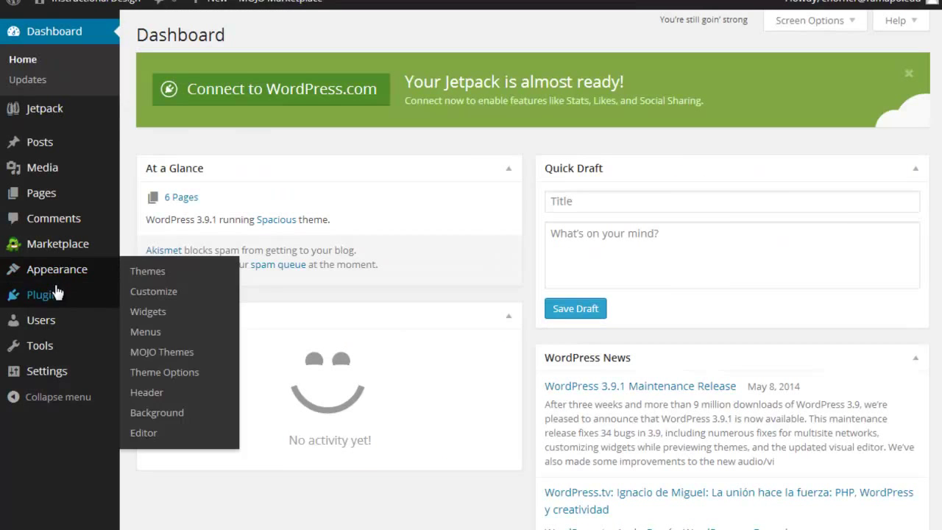
pyautogui.click(145, 271)
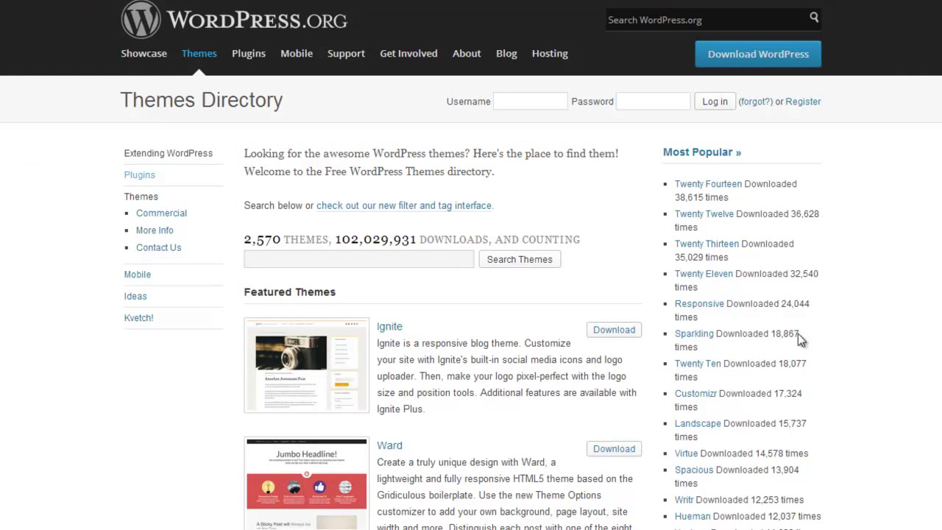
pyautogui.scroll(-5, 705, 374)
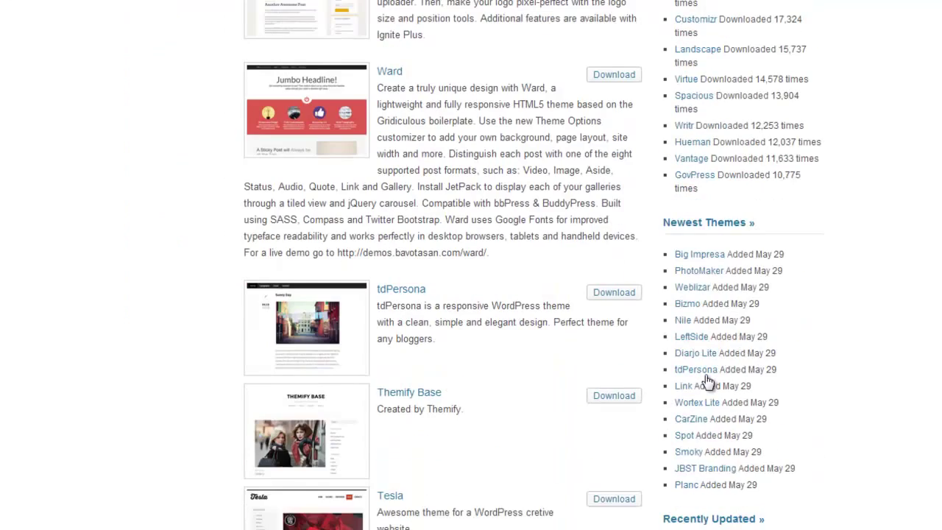
pyautogui.scroll(-2, 707, 384)
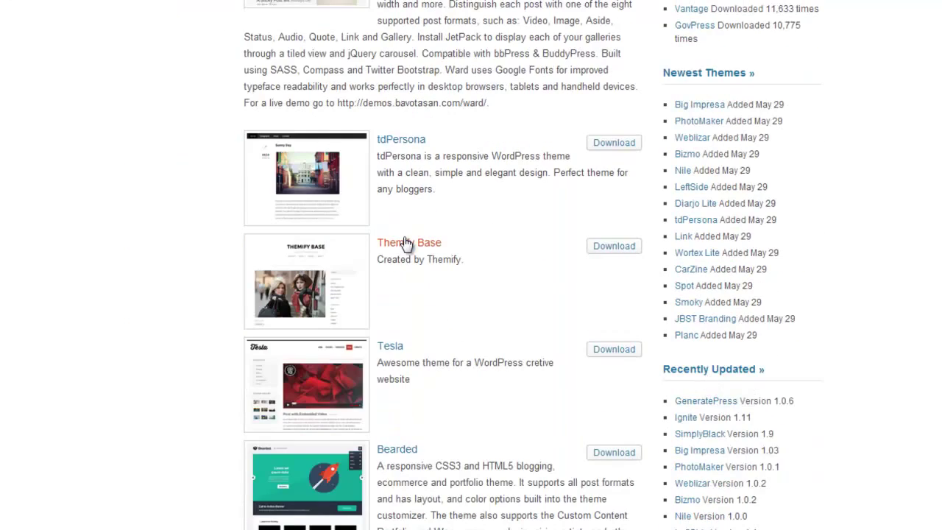
pyautogui.scroll(-5, 406, 243)
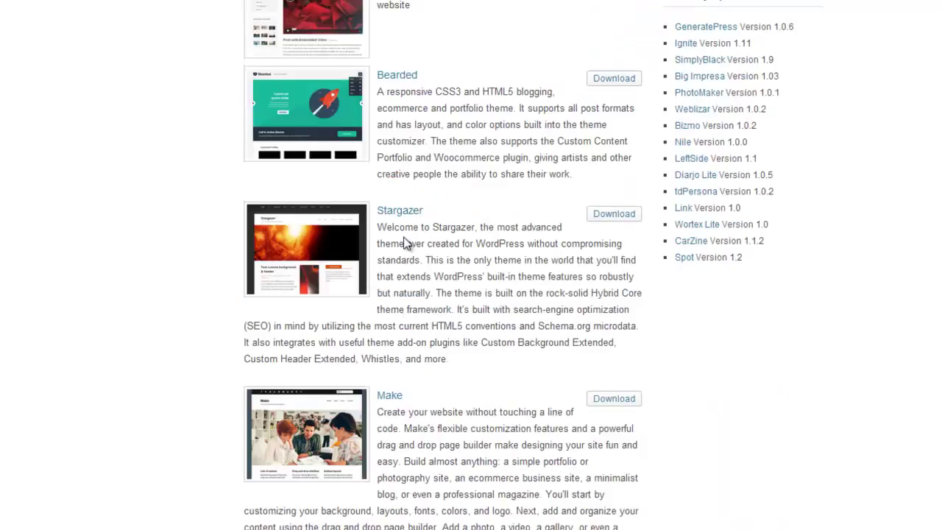
pyautogui.scroll(-5, 406, 244)
pyautogui.scroll(15, 406, 243)
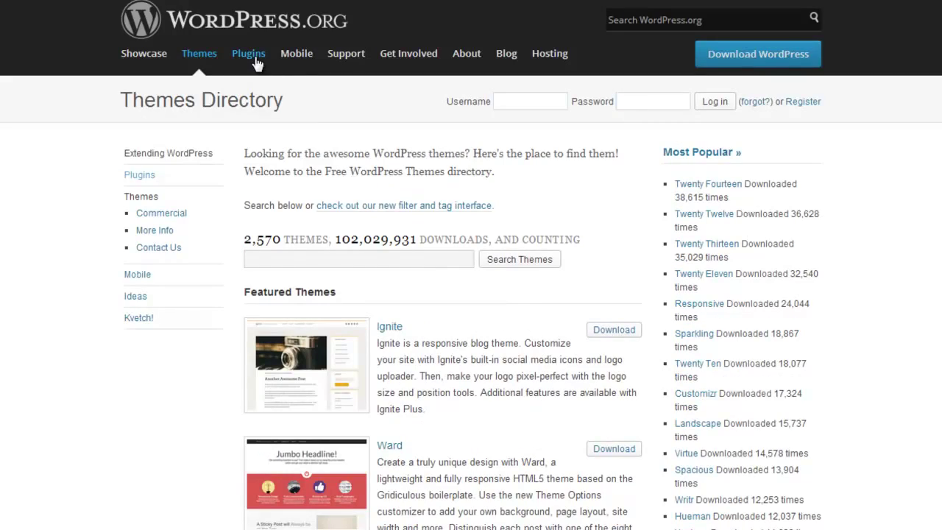
# Open the WordPress.org Plugin Directory and examine its plugin count, popular tags and introductory description.
pyautogui.click(250, 54)
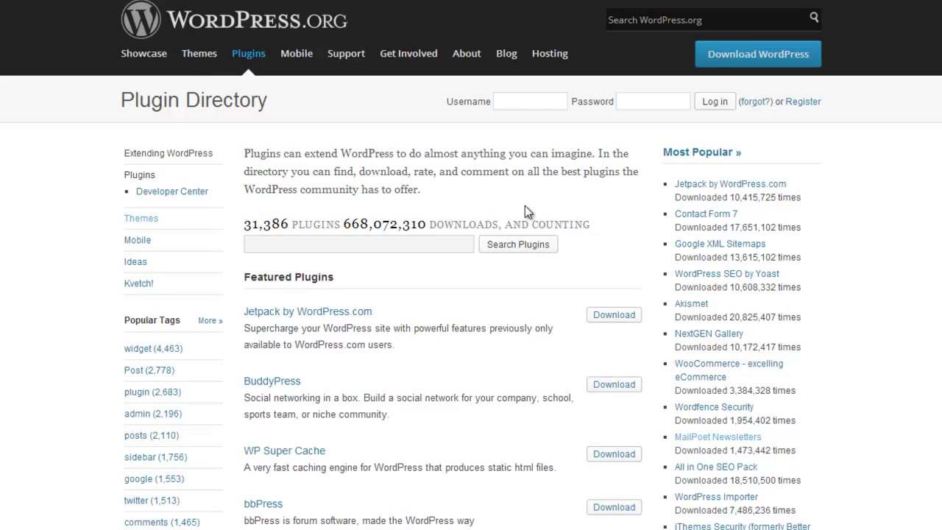
pyautogui.scroll(-1, 525, 205)
pyautogui.moveTo(245, 149); pyautogui.dragTo(291, 147)
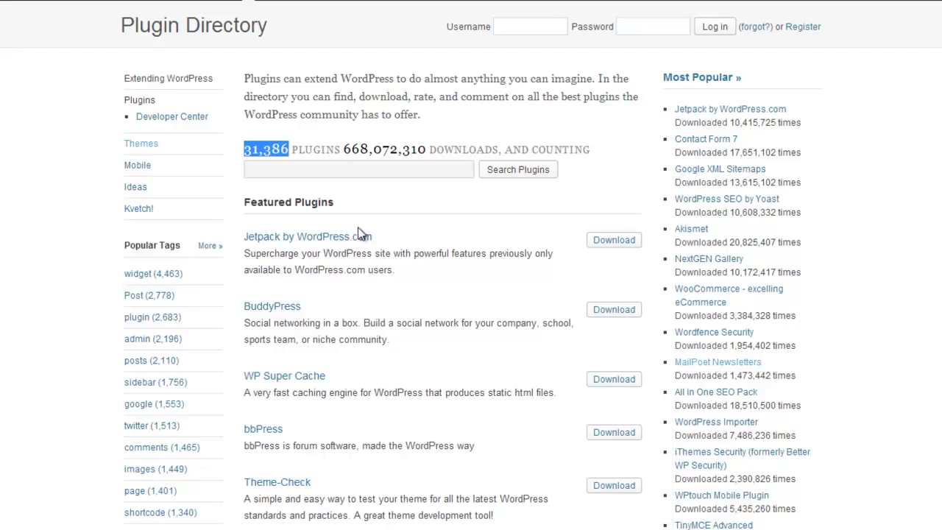
pyautogui.click(307, 145)
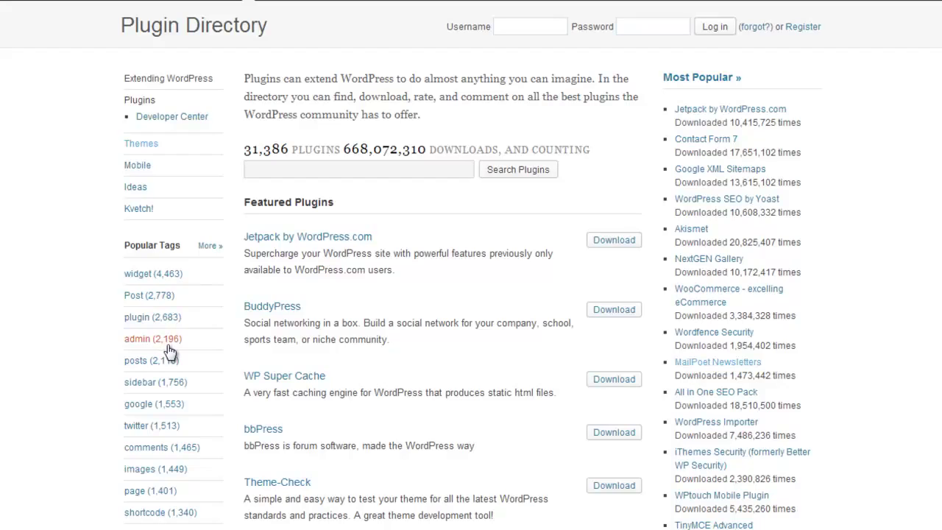
pyautogui.scroll(-4, 483, 392)
pyautogui.scroll(5, 483, 393)
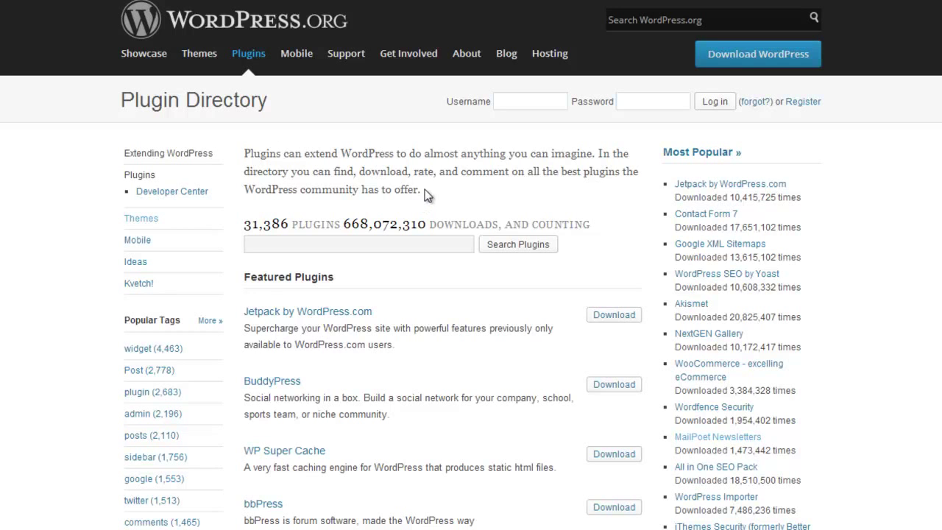
pyautogui.moveTo(421, 190); pyautogui.dragTo(248, 153)
pyautogui.click(250, 152)
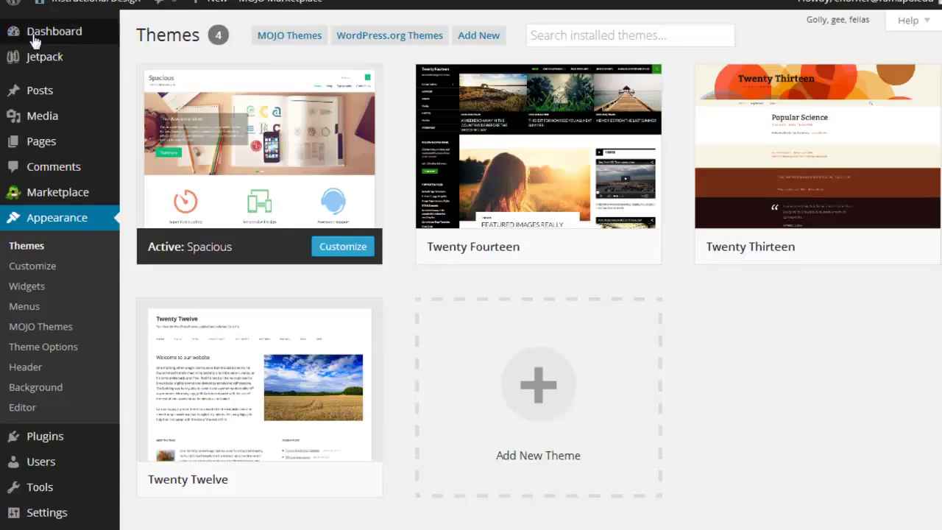
# Switch to the site's WordPress admin, go to the dashboard home and open the list of installed plugins.
pyautogui.moveTo(42, 34)
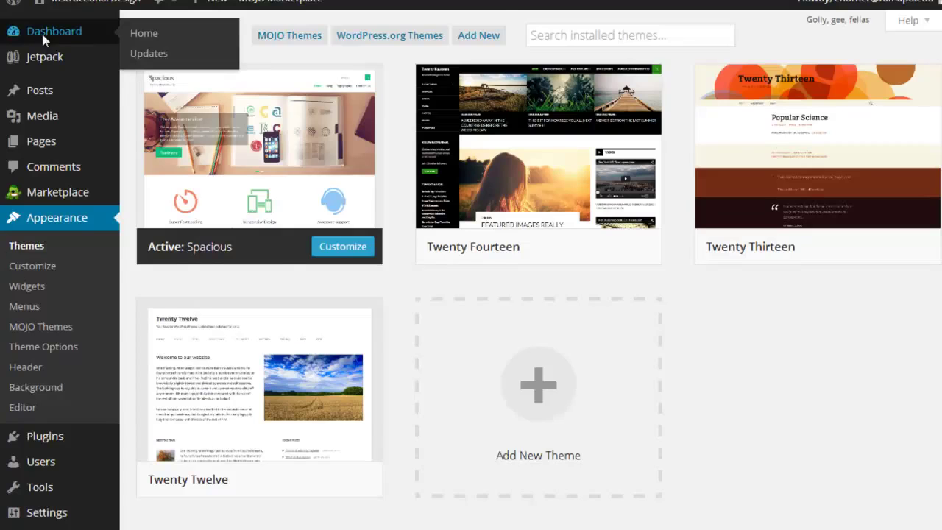
pyautogui.click(41, 31)
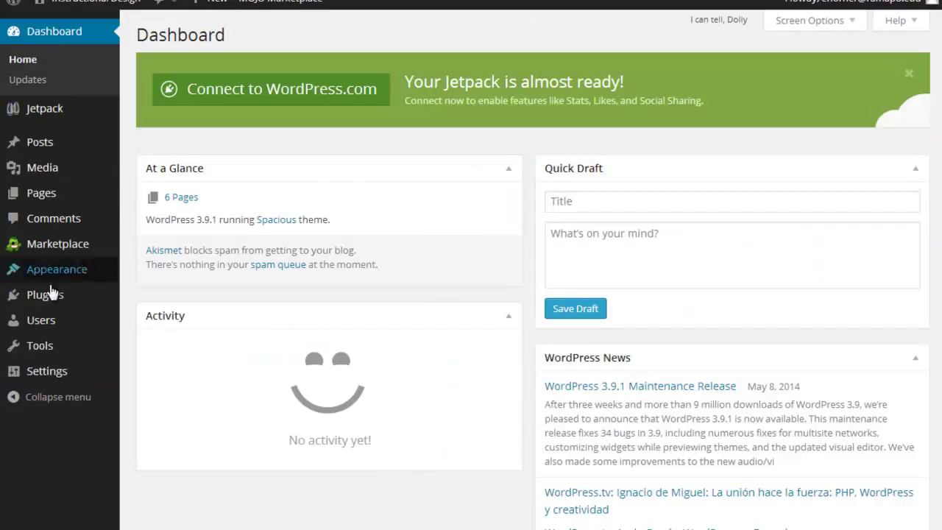
pyautogui.moveTo(52, 302)
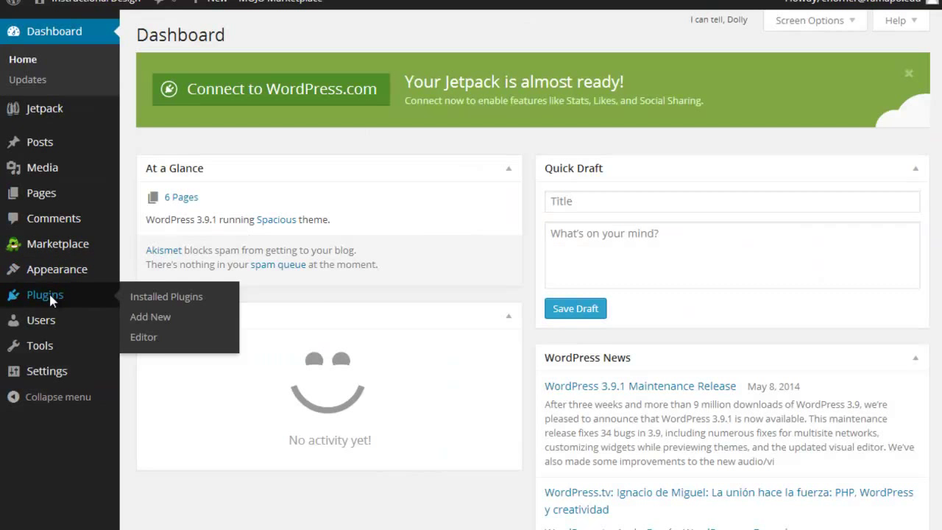
pyautogui.click(44, 294)
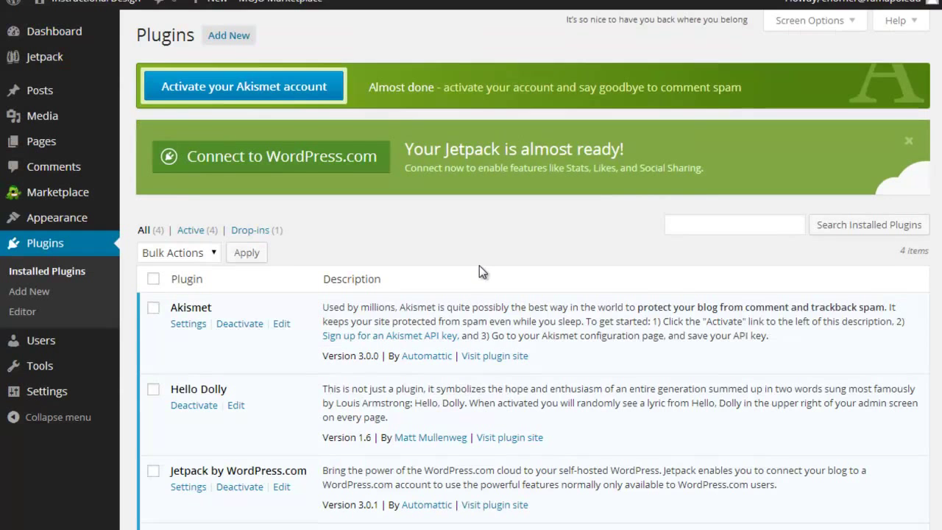
# Review the installed plugins and their descriptions, including the Hello Dolly lyric shown above the list.
pyautogui.scroll(-1, 479, 266)
pyautogui.moveTo(748, 20); pyautogui.dragTo(568, 16)
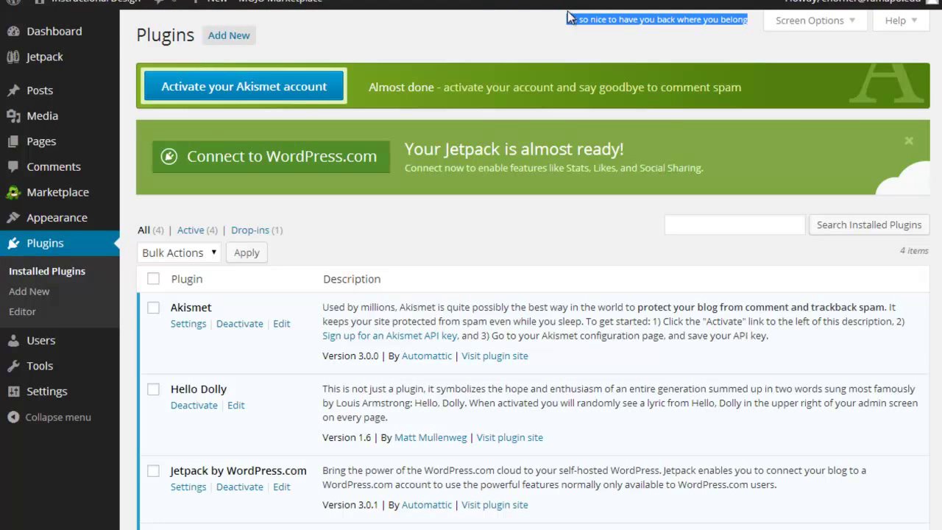
pyautogui.click(486, 398)
pyautogui.scroll(-1, 484, 392)
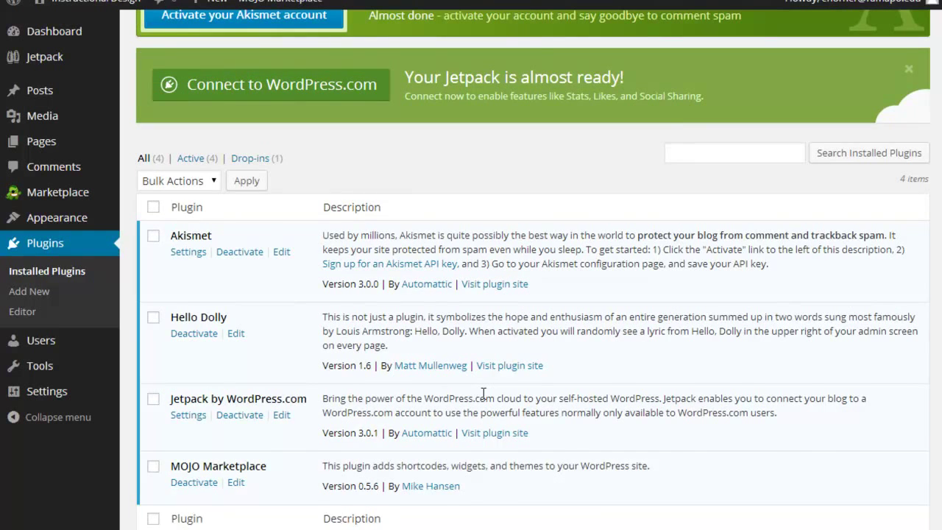
pyautogui.scroll(1, 483, 393)
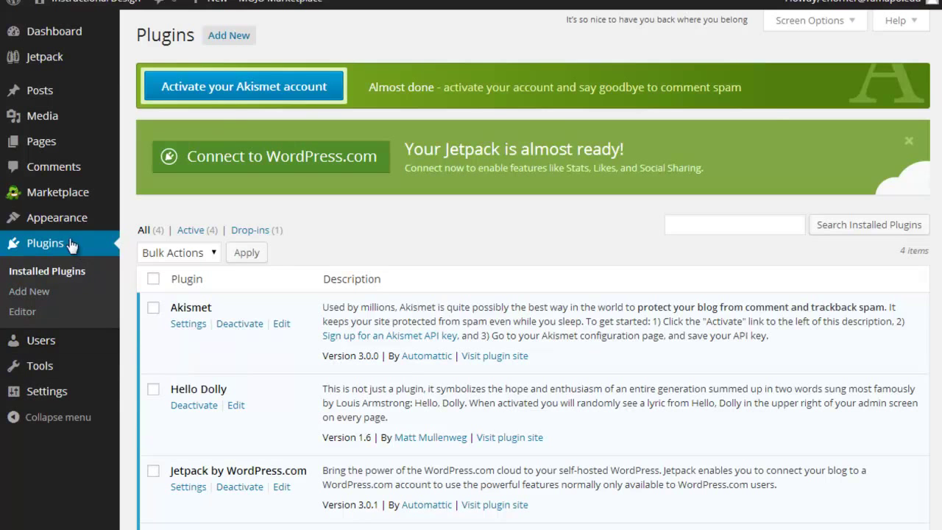
# Dismiss the Jetpack connection banner and deactivate the Jetpack plugin.
pyautogui.click(911, 146)
pyautogui.click(914, 143)
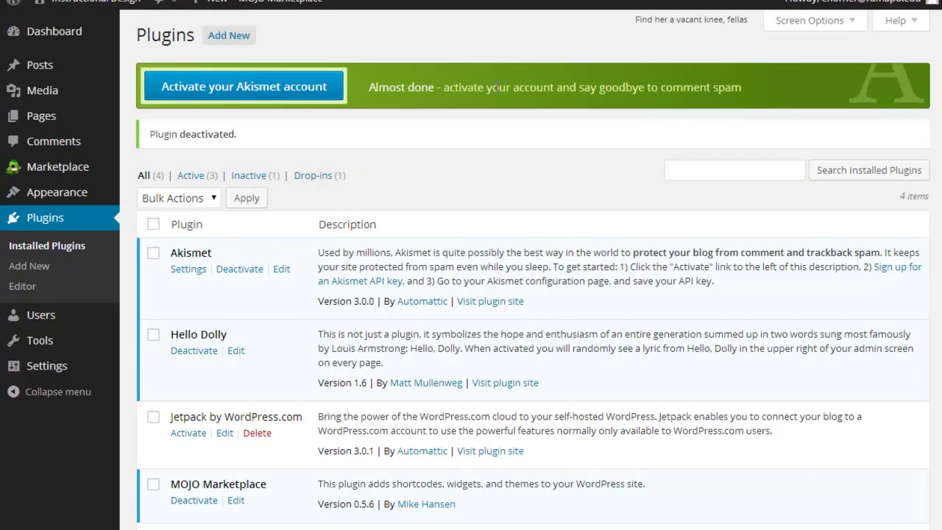
# Start adding a new plugin and search for "tablepress".
pyautogui.click(218, 35)
pyautogui.click(219, 156)
pyautogui.click(218, 156)
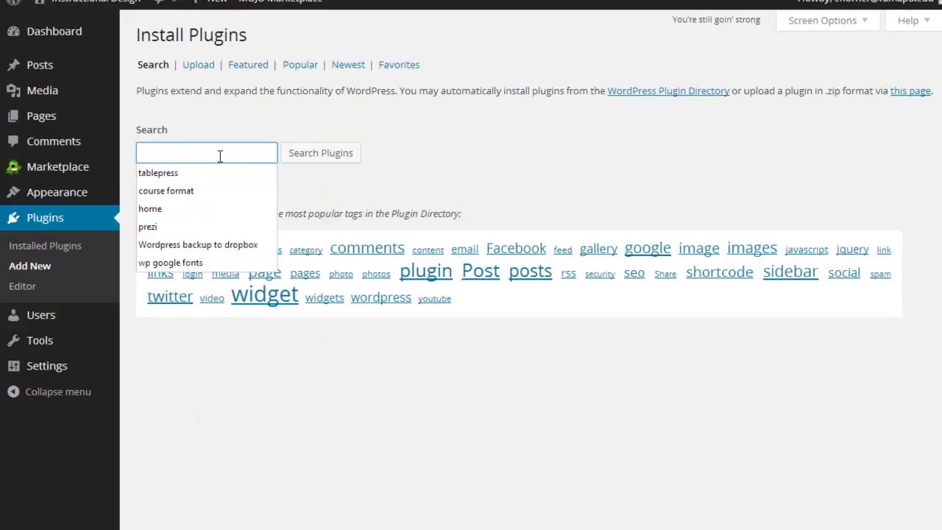
pyautogui.write('them')
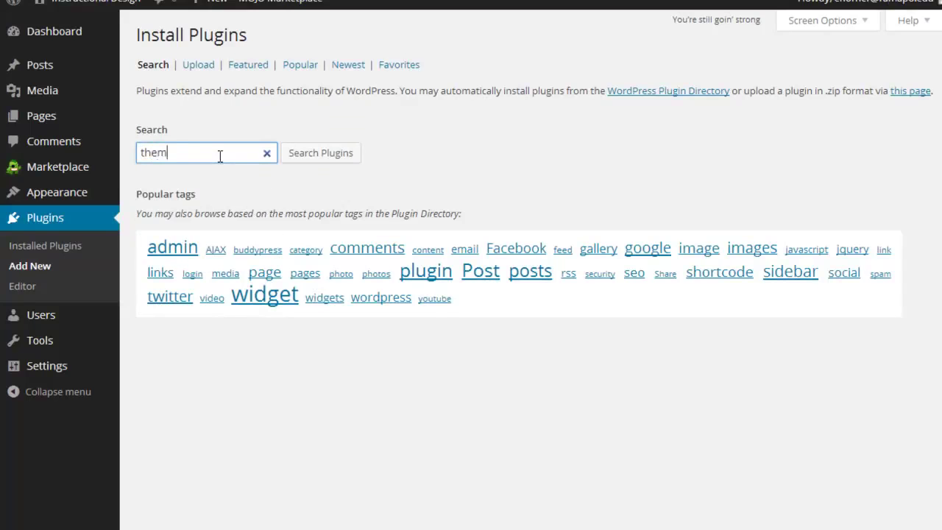
pyautogui.press('BackSpace')
pyautogui.press('BackSpace')
pyautogui.press('BackSpace')
pyautogui.write('ablepress')
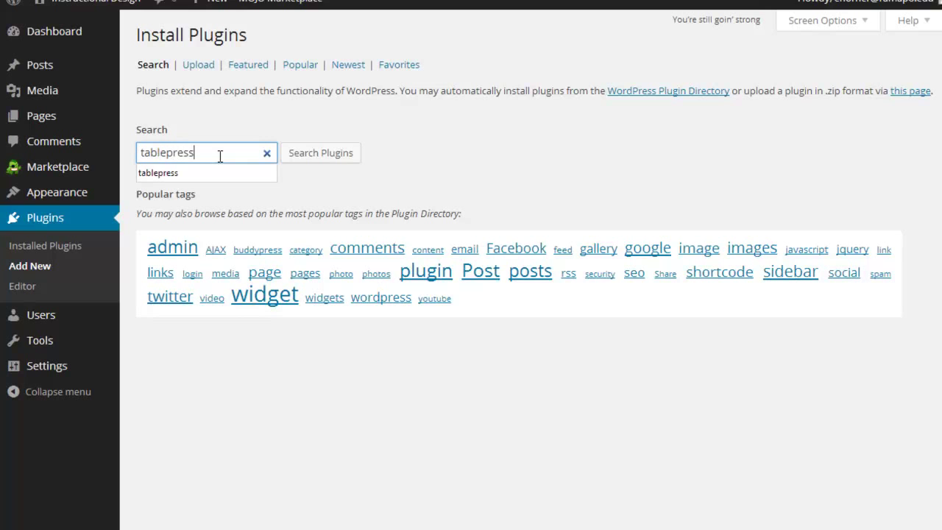
pyautogui.click(332, 155)
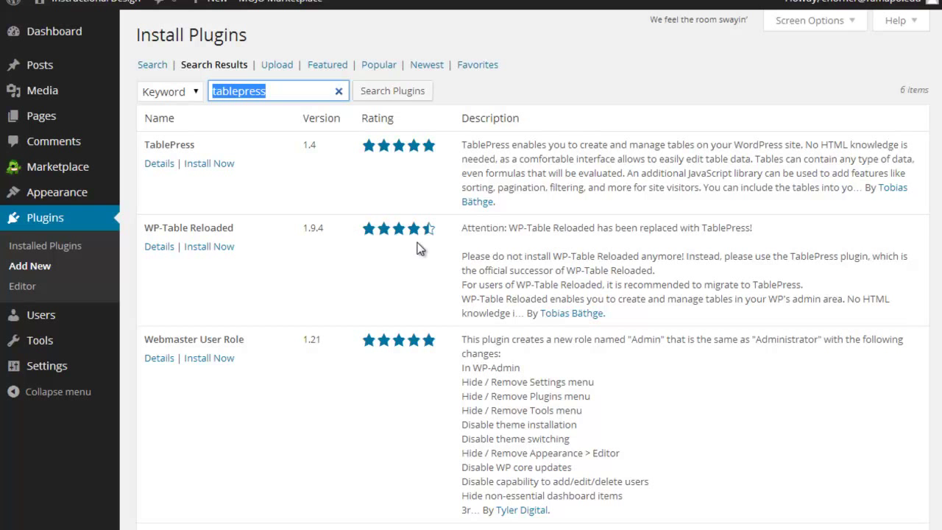
# Look through the search results and examine TablePress's details, including its required WordPress version and compatibility, and close the details.
pyautogui.scroll(-5, 417, 248)
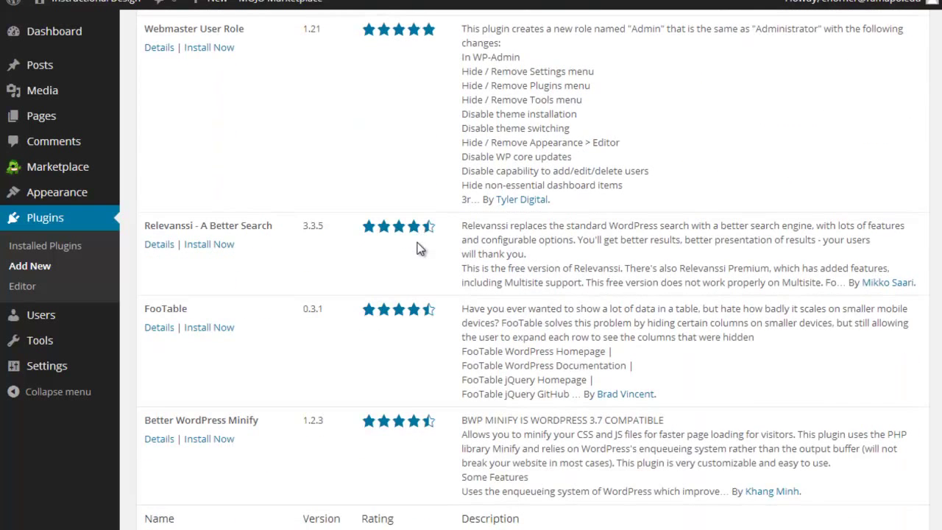
pyautogui.scroll(5, 416, 248)
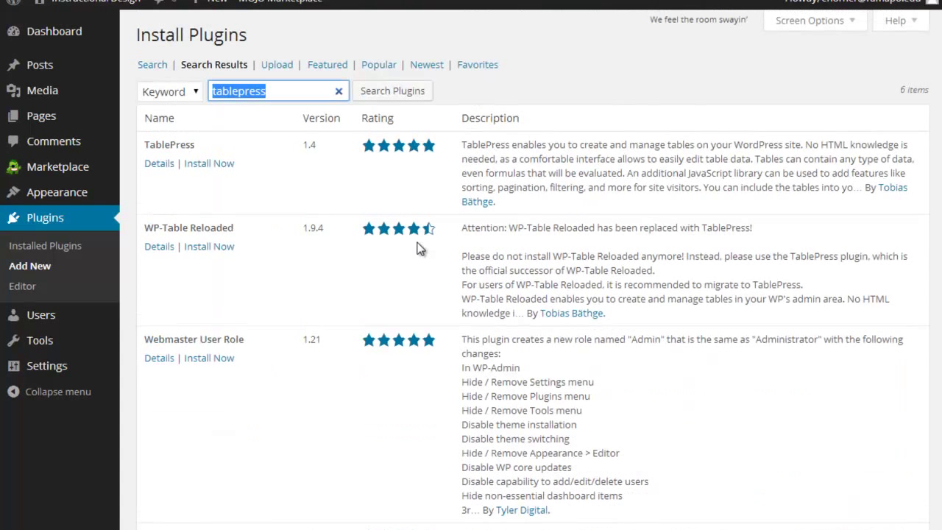
pyautogui.click(161, 165)
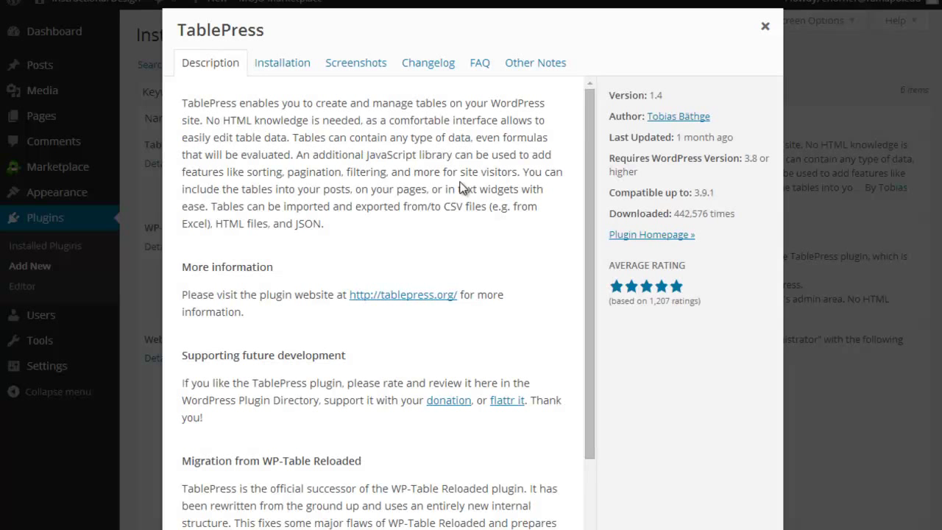
pyautogui.scroll(-2, 590, 102)
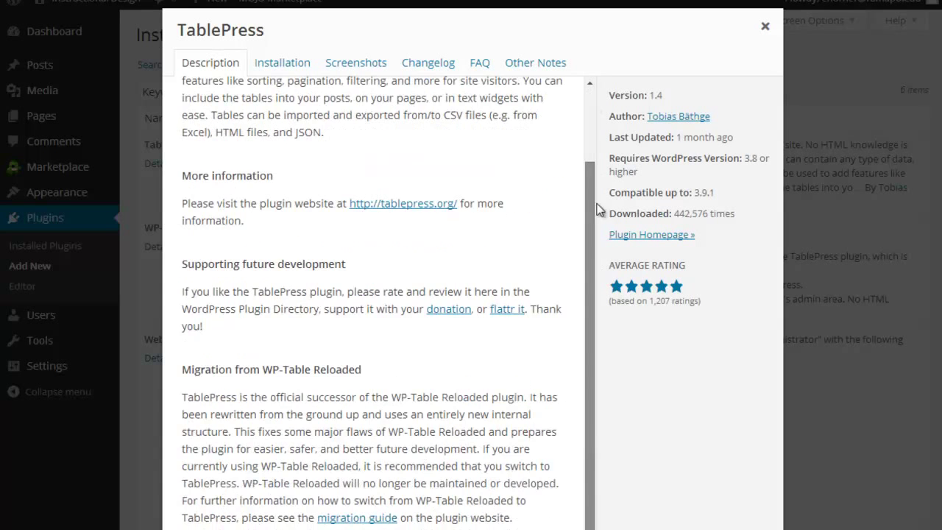
pyautogui.scroll(2, 591, 140)
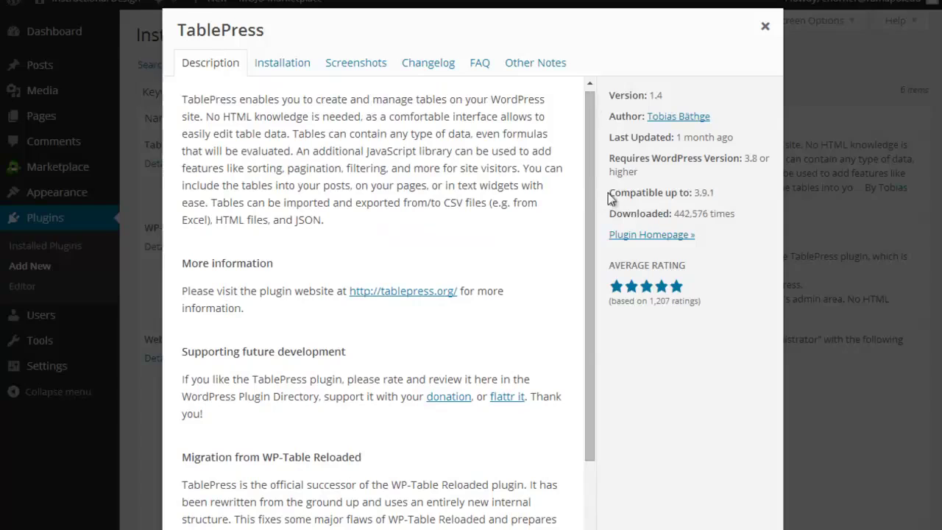
pyautogui.moveTo(608, 192); pyautogui.dragTo(730, 191)
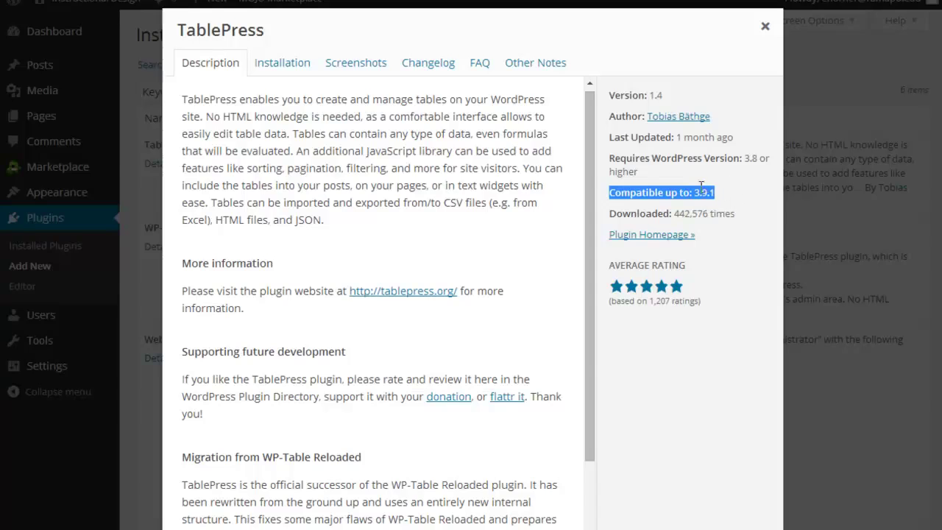
pyautogui.moveTo(611, 158); pyautogui.dragTo(646, 177)
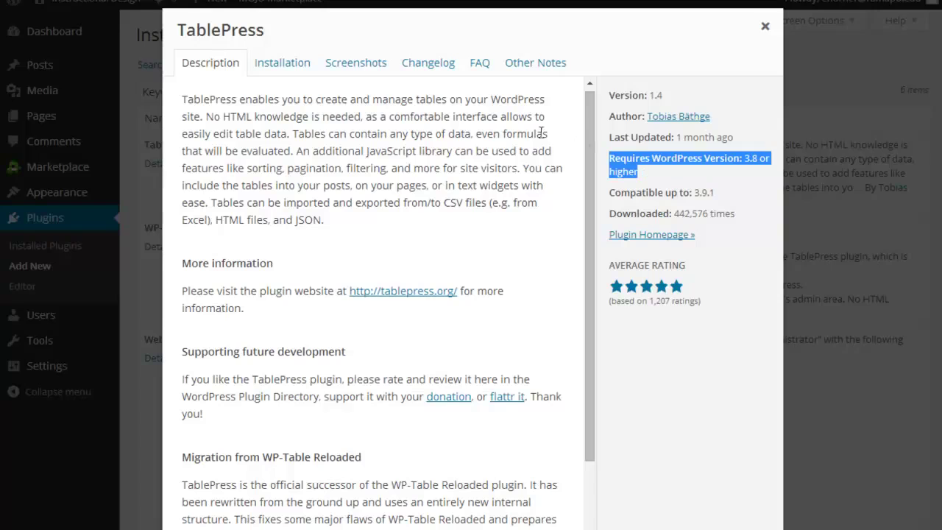
pyautogui.click(380, 164)
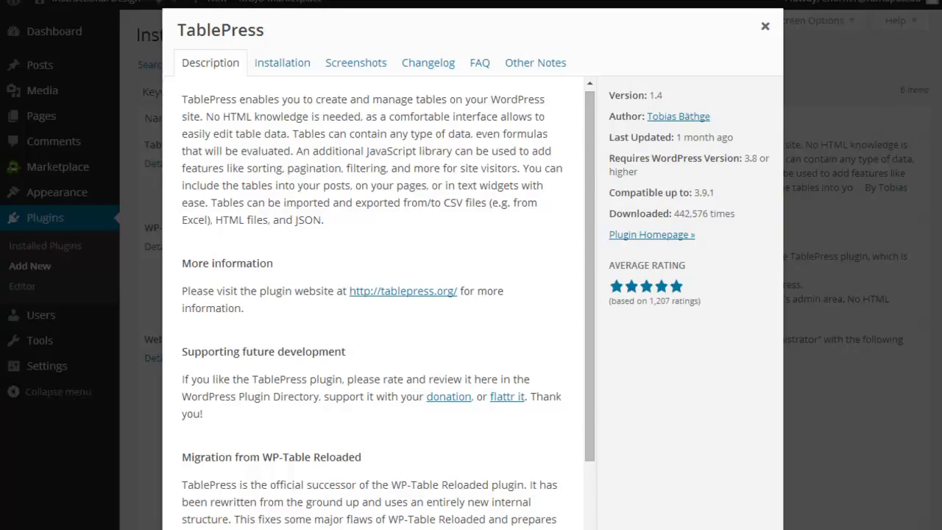
pyautogui.click(765, 28)
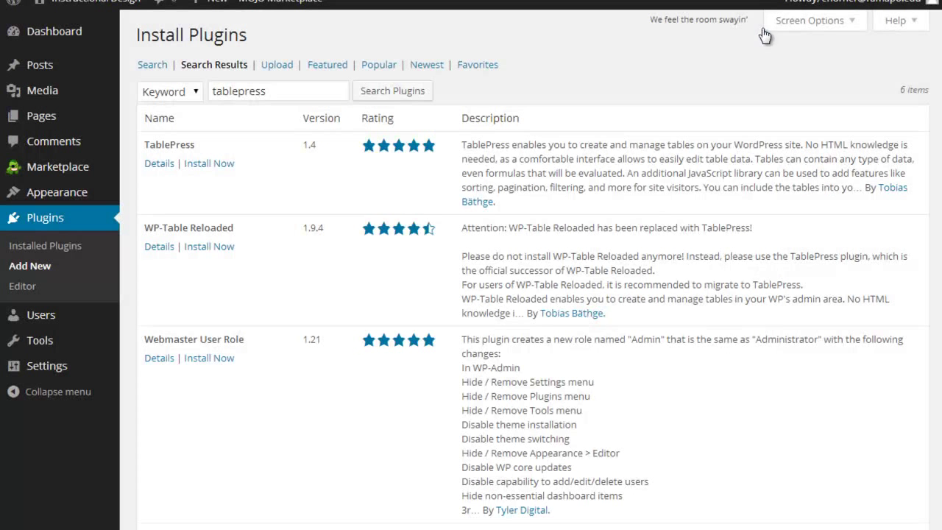
# Install TablePress 1.4 from the search results and activate the plugin.
pyautogui.click(212, 167)
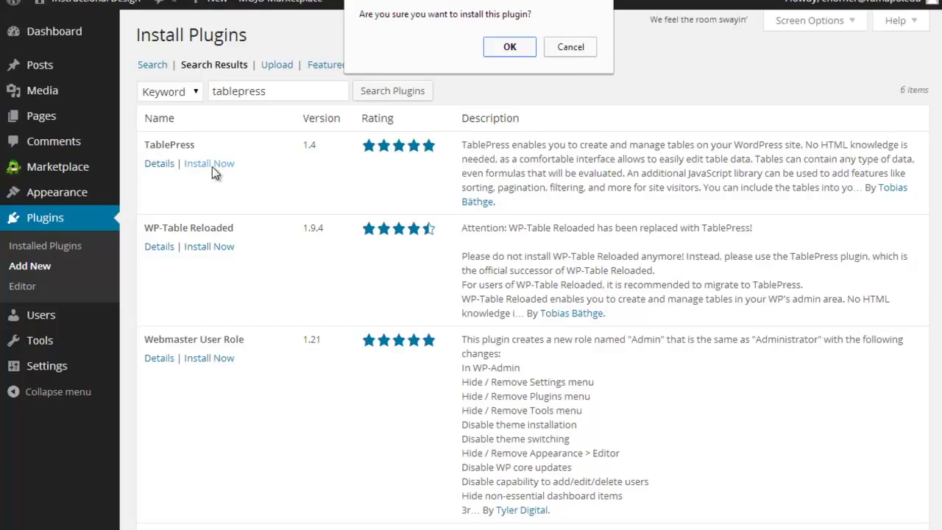
pyautogui.click(498, 49)
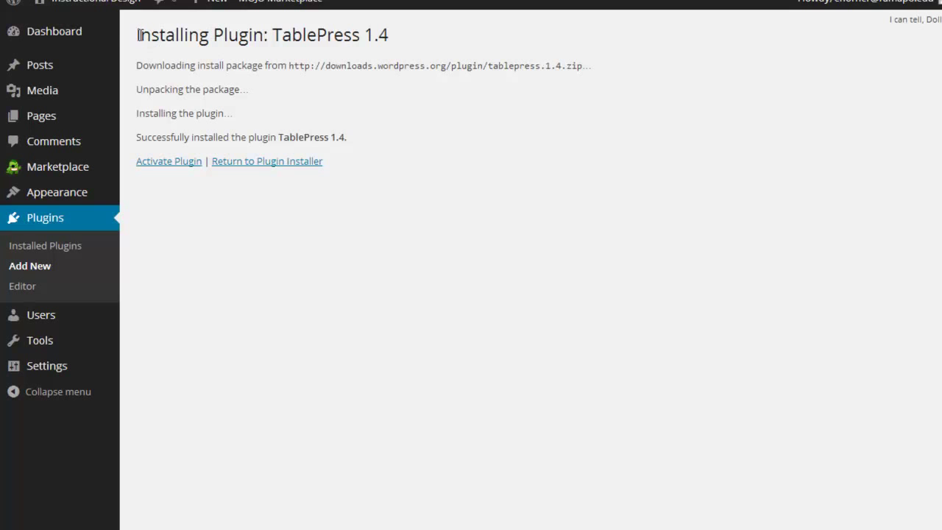
pyautogui.moveTo(137, 35); pyautogui.dragTo(394, 34)
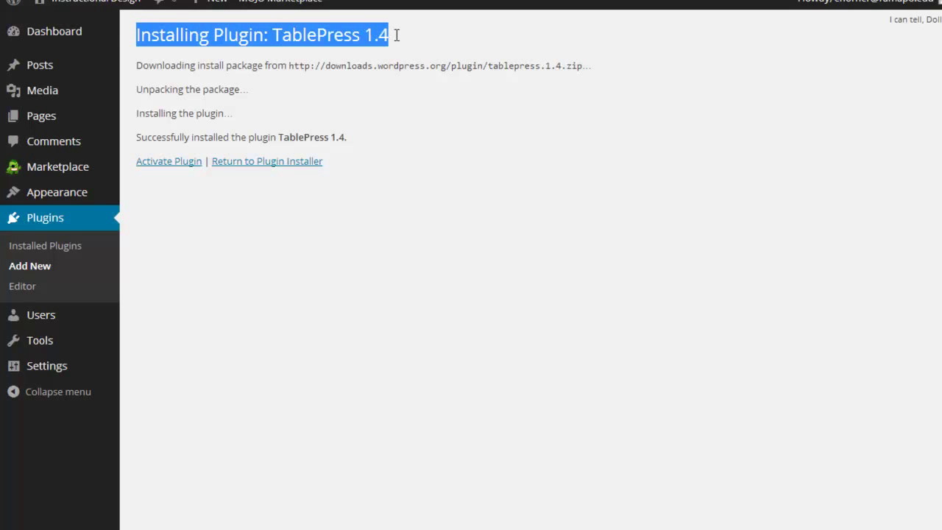
pyautogui.rightClick(171, 164)
pyautogui.press('Escape')
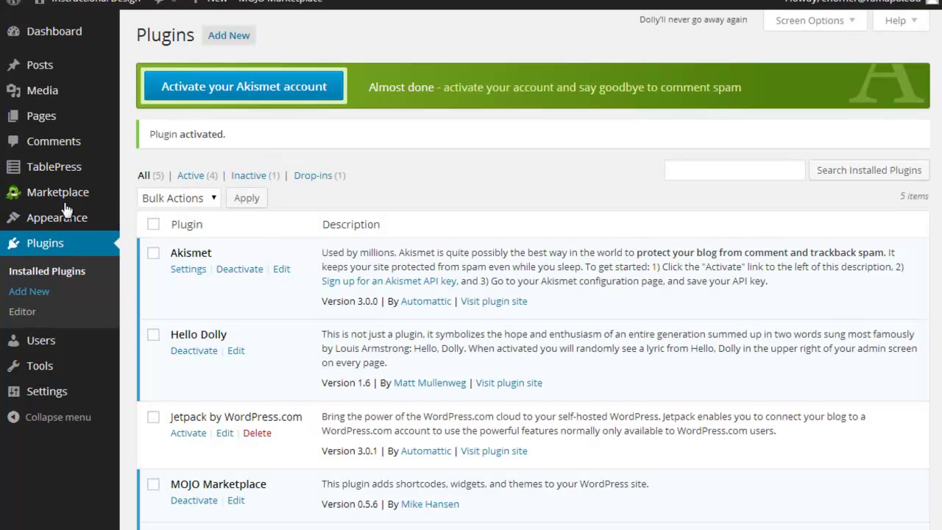
# Check the admin menus for plugin entries, open TablePress's table list and read how to insert a table with its shortcode.
pyautogui.moveTo(66, 174)
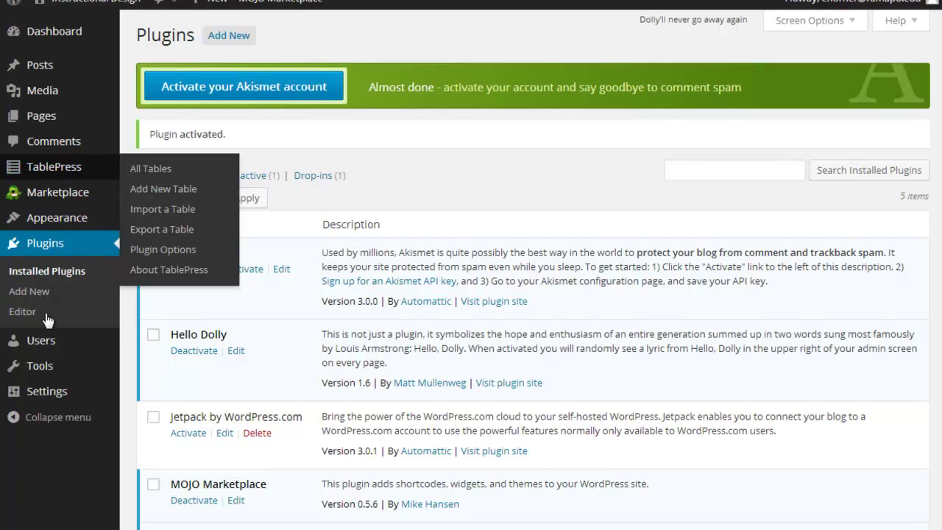
pyautogui.moveTo(42, 397)
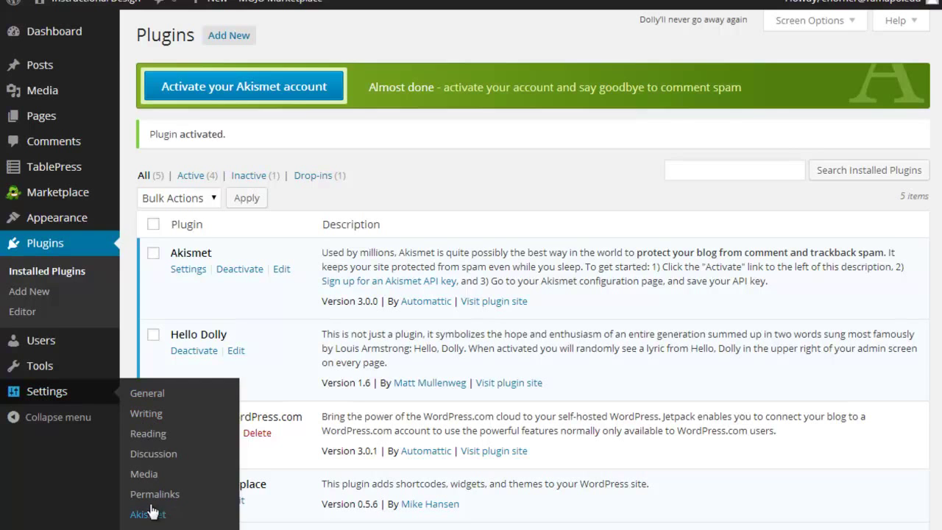
pyautogui.moveTo(50, 375)
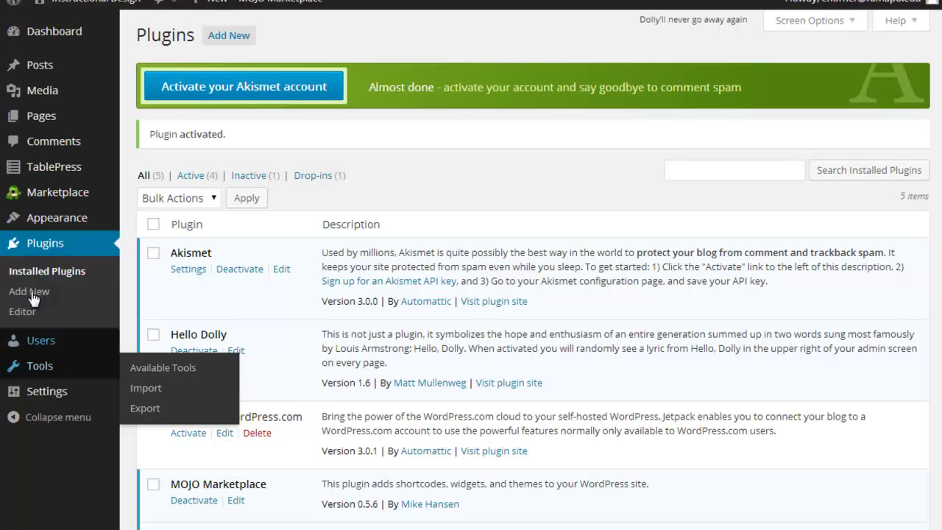
pyautogui.click(51, 169)
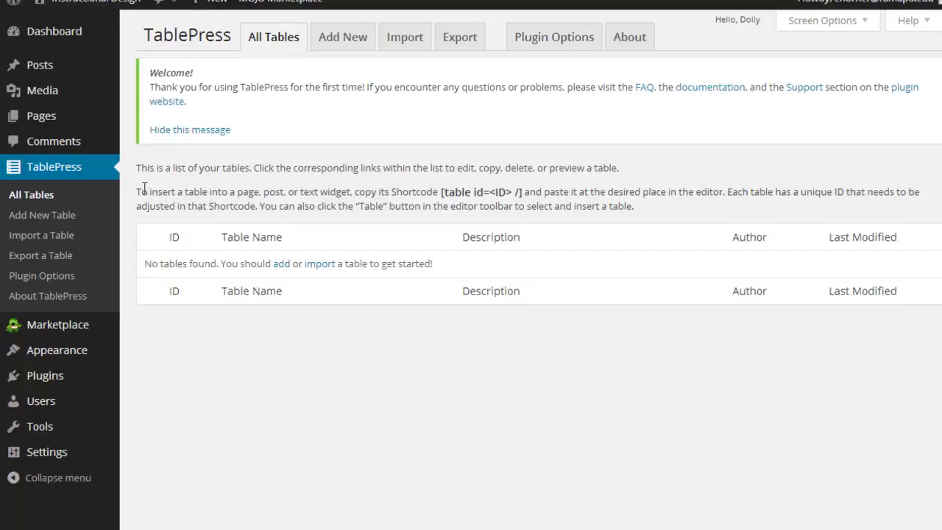
pyautogui.moveTo(137, 191); pyautogui.dragTo(728, 194)
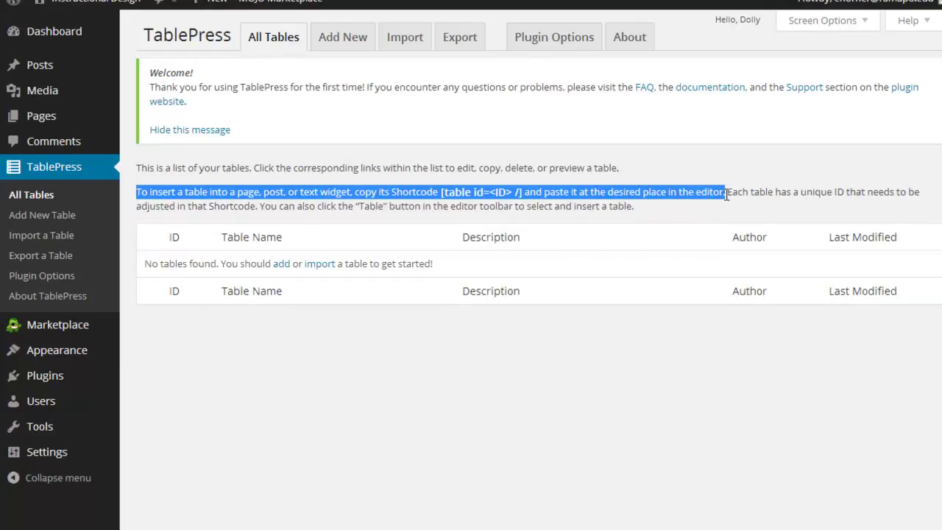
pyautogui.click(221, 379)
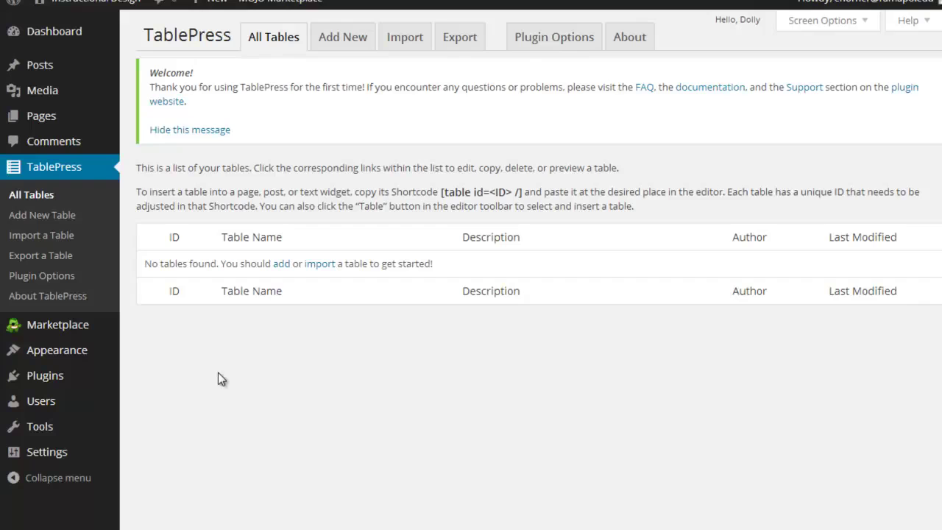
# Start a new TablePress table and name it "Links - Educational".
pyautogui.click(349, 43)
pyautogui.click(252, 179)
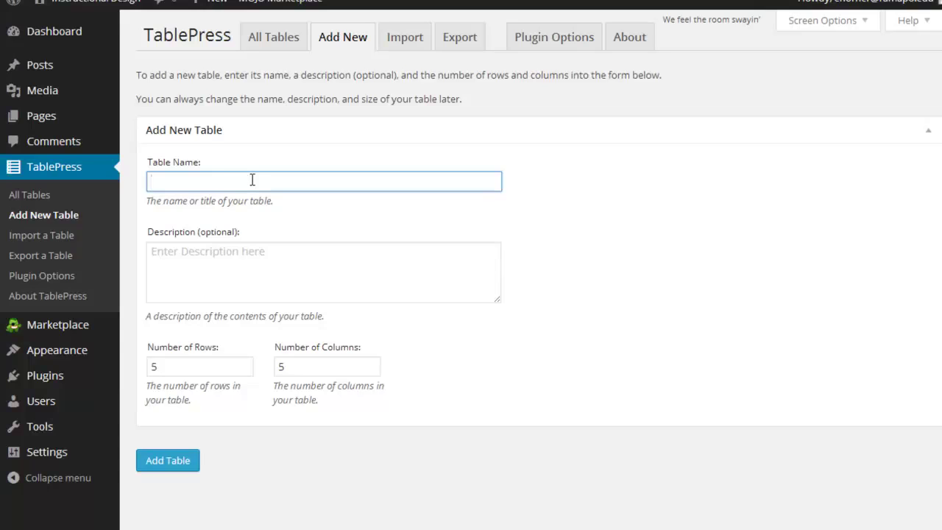
pyautogui.write('Links - Educational')
pyautogui.moveTo(256, 183); pyautogui.dragTo(118, 185)
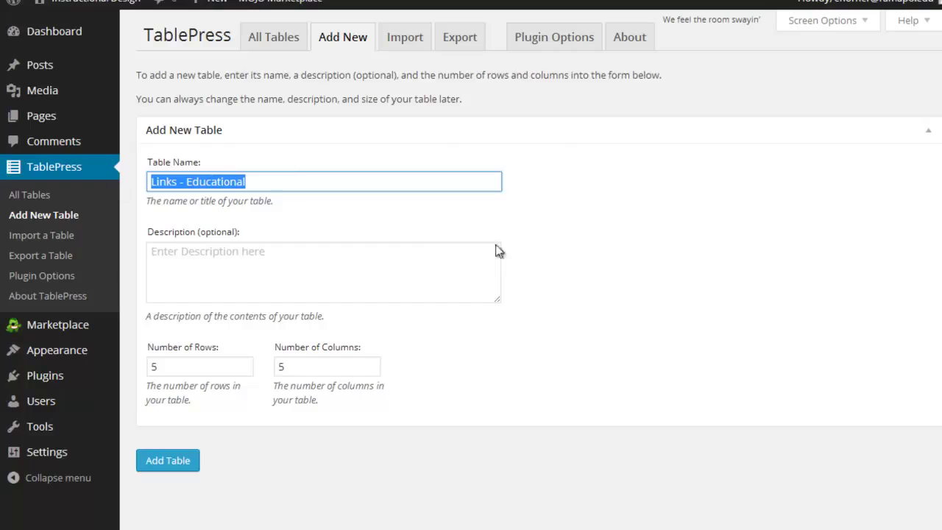
pyautogui.click(604, 267)
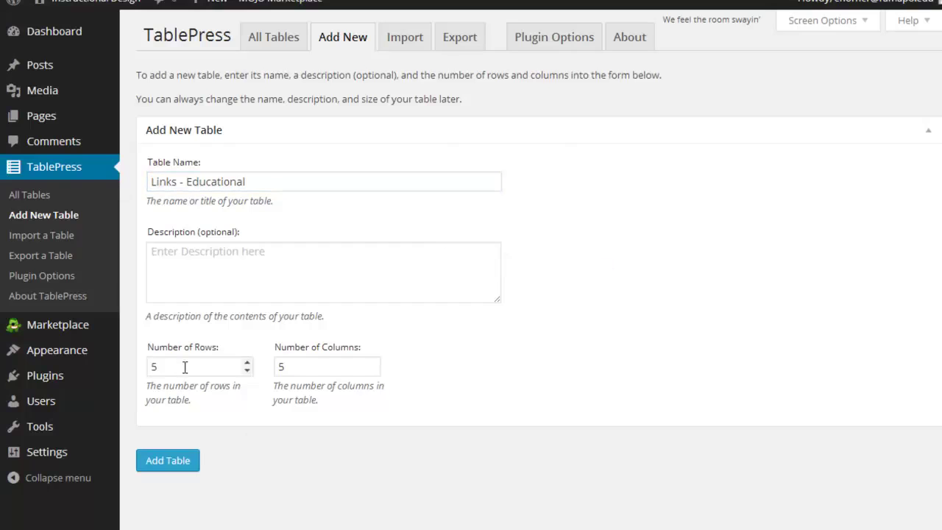
# Set the new table's number of columns to 2, keep 5 rows, and add the table.
pyautogui.click(298, 366)
pyautogui.moveTo(298, 366); pyautogui.dragTo(274, 366)
pyautogui.write('2')
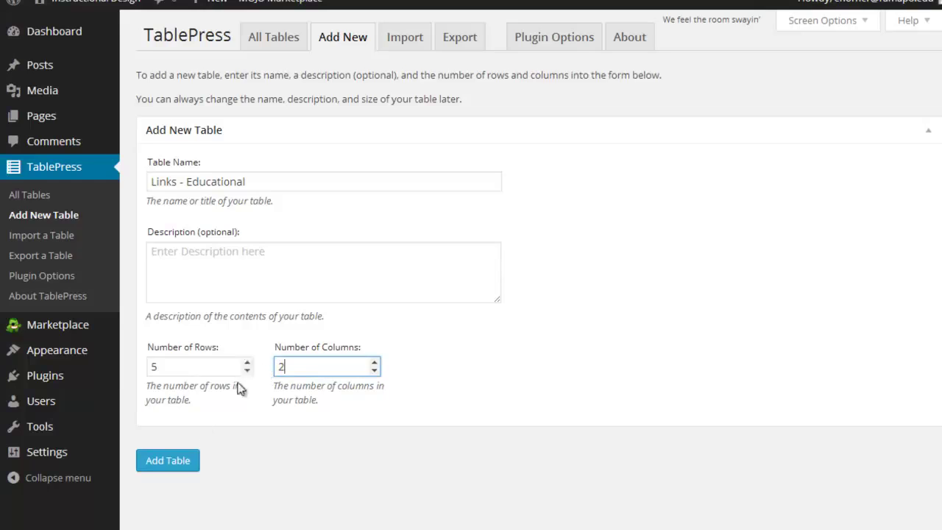
pyautogui.click(177, 467)
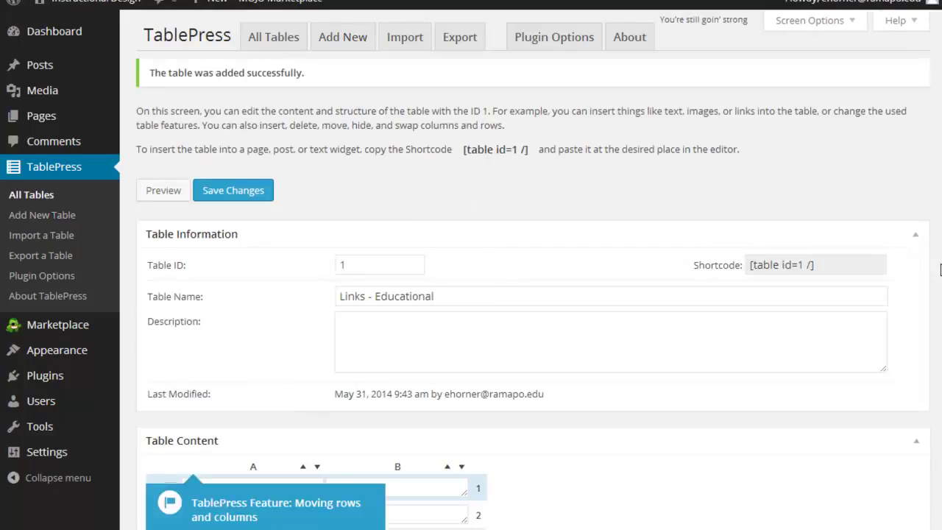
# Select the table's shortcode in its table information and dismiss the tip about moving rows and columns.
pyautogui.scroll(-2, 940, 269)
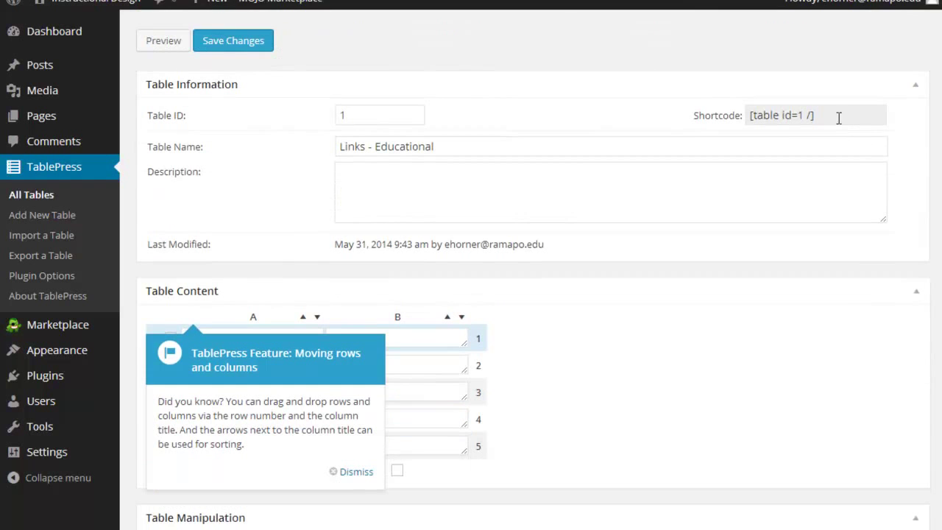
pyautogui.moveTo(827, 116); pyautogui.dragTo(746, 115)
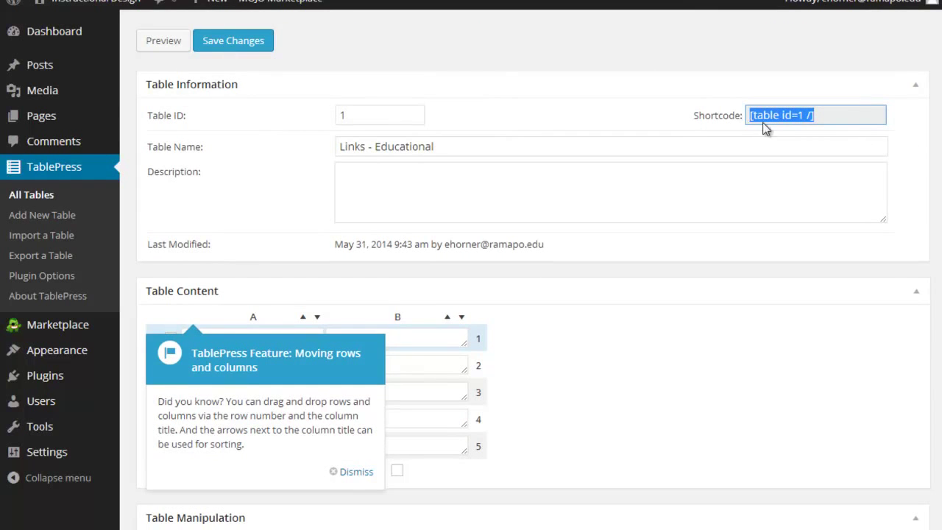
pyautogui.scroll(-3, 795, 241)
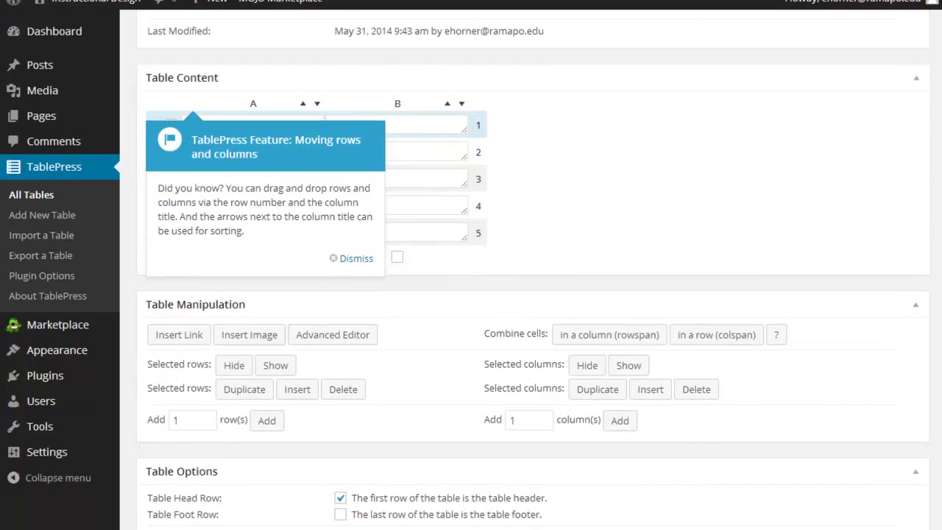
pyautogui.click(354, 260)
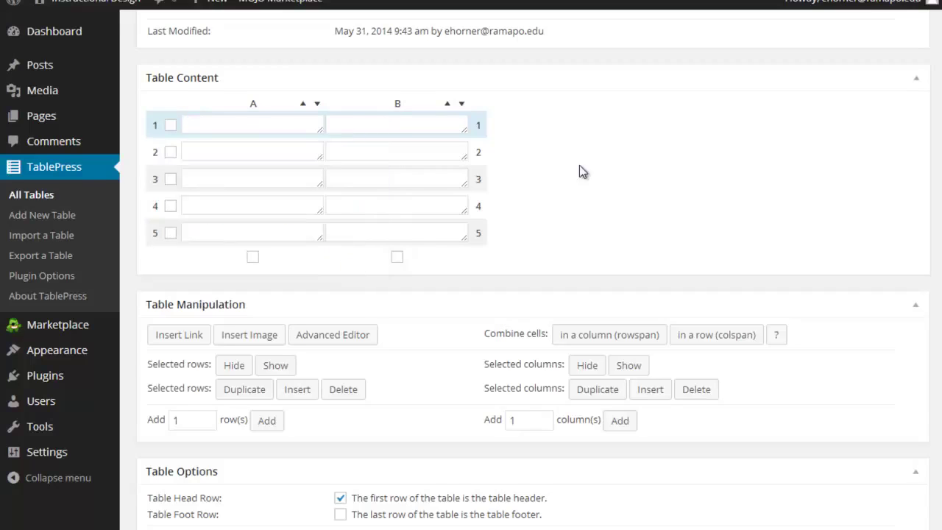
# Widen columns B and A and make the first row taller by resizing the first-row cells.
pyautogui.click(275, 125)
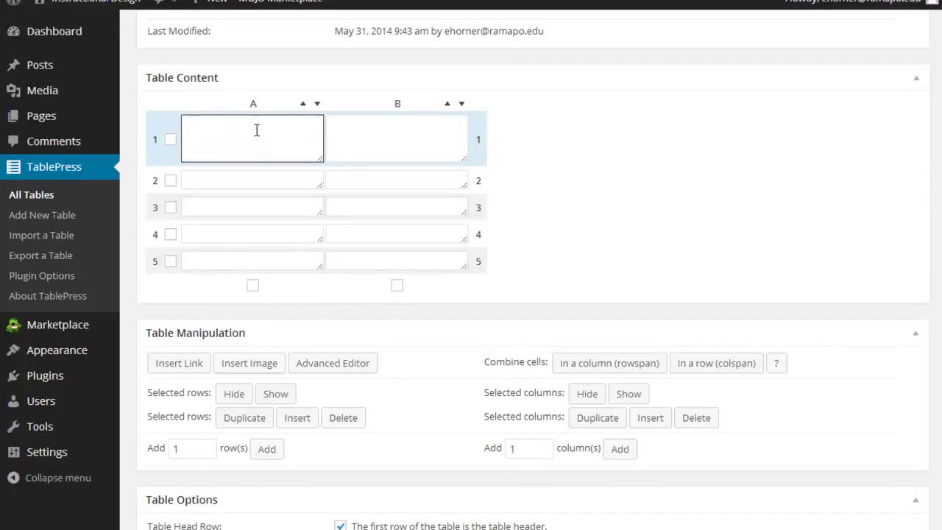
pyautogui.click(157, 124)
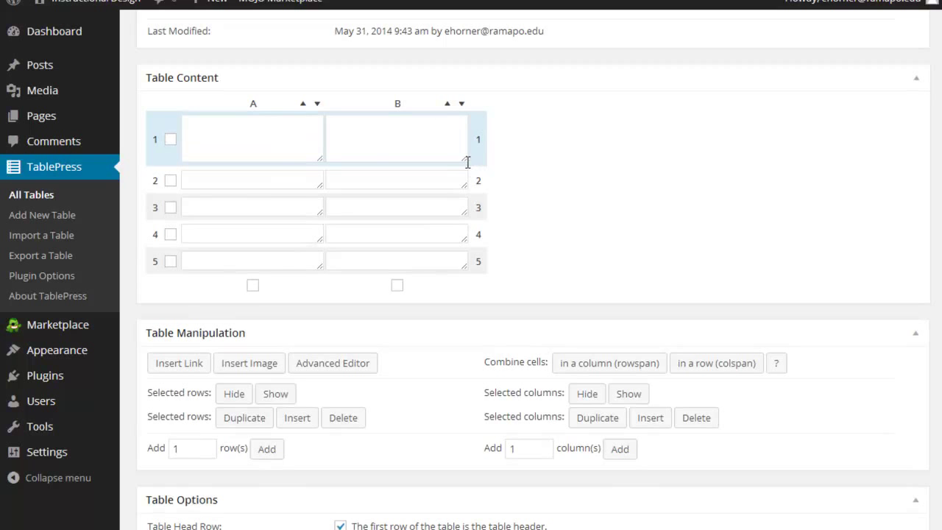
pyautogui.moveTo(466, 164); pyautogui.dragTo(637, 175)
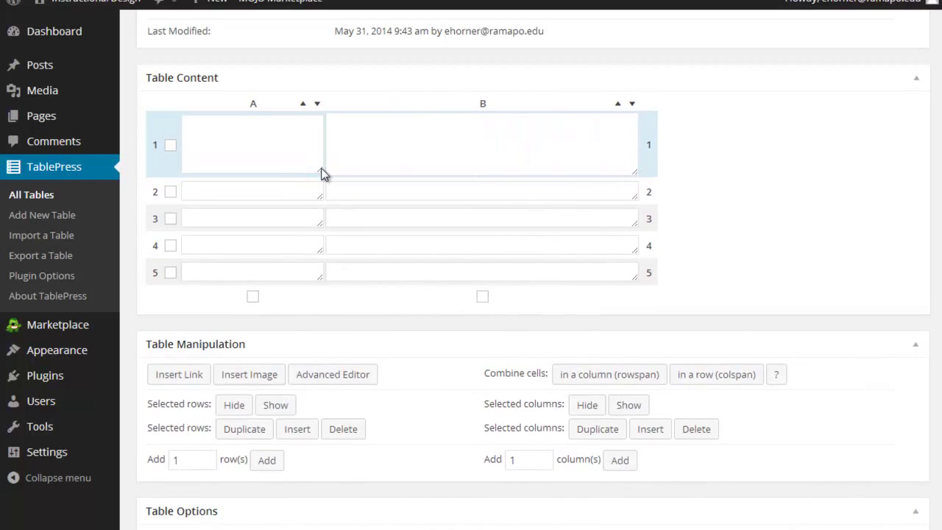
pyautogui.moveTo(322, 174); pyautogui.dragTo(451, 166)
# Review the table options, then enter the headers "Name of Site" in cell A1 and "Web Address" in cell B1.
pyautogui.click(343, 140)
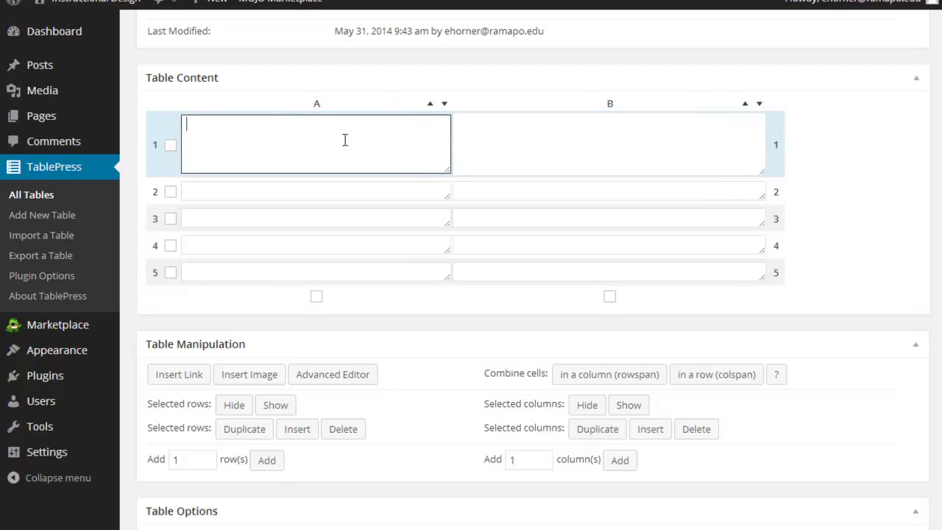
pyautogui.click(173, 125)
pyautogui.click(218, 129)
pyautogui.scroll(5, 301, 180)
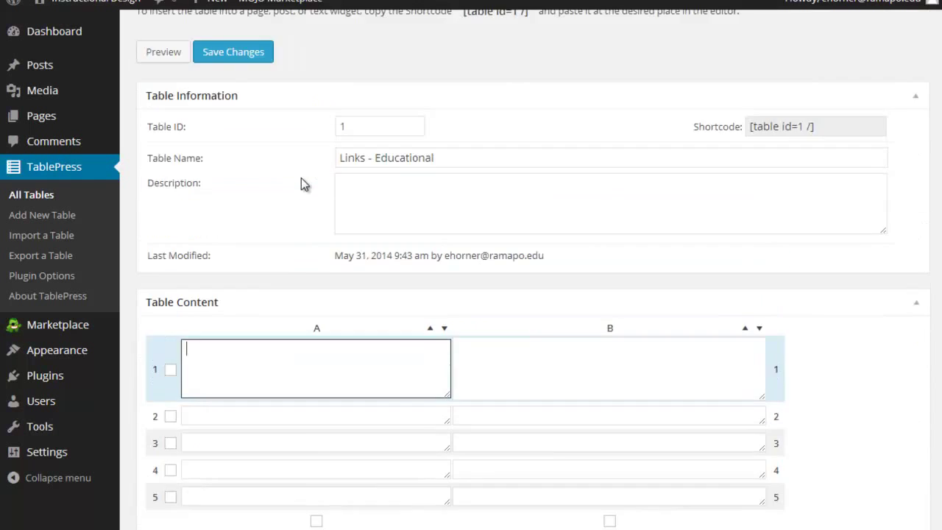
pyautogui.scroll(-6, 301, 181)
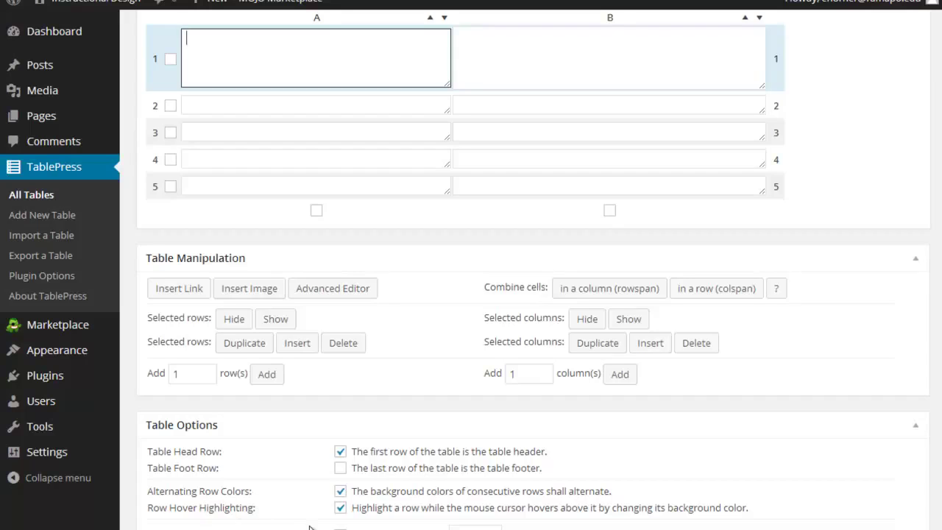
pyautogui.scroll(-1, 310, 527)
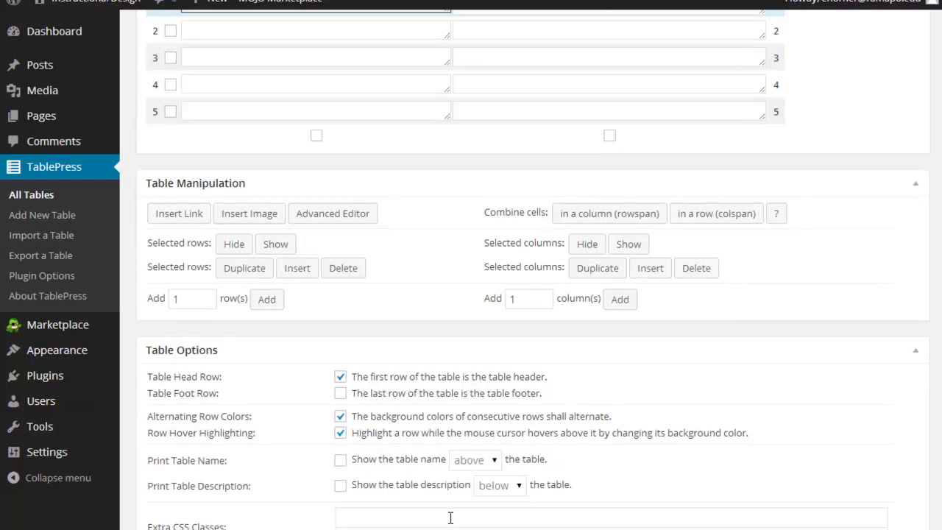
pyautogui.scroll(-4, 450, 517)
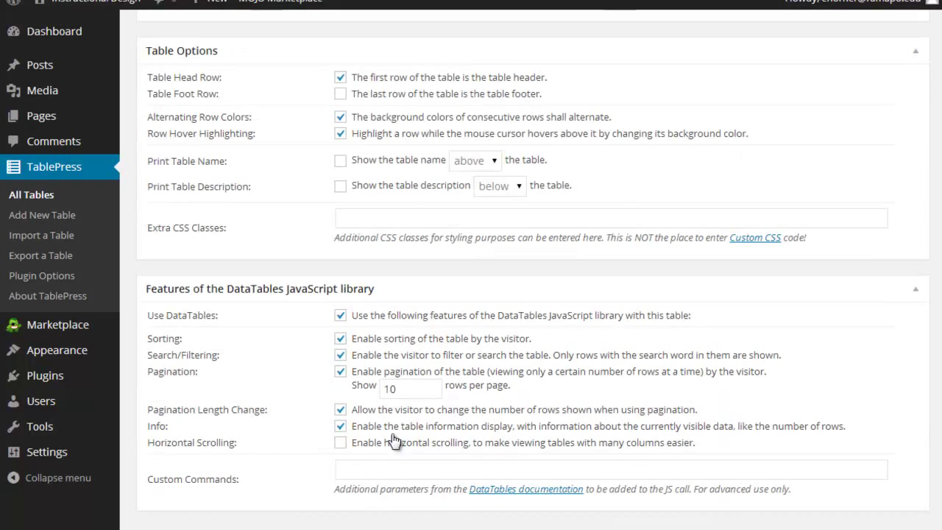
pyautogui.scroll(6, 395, 503)
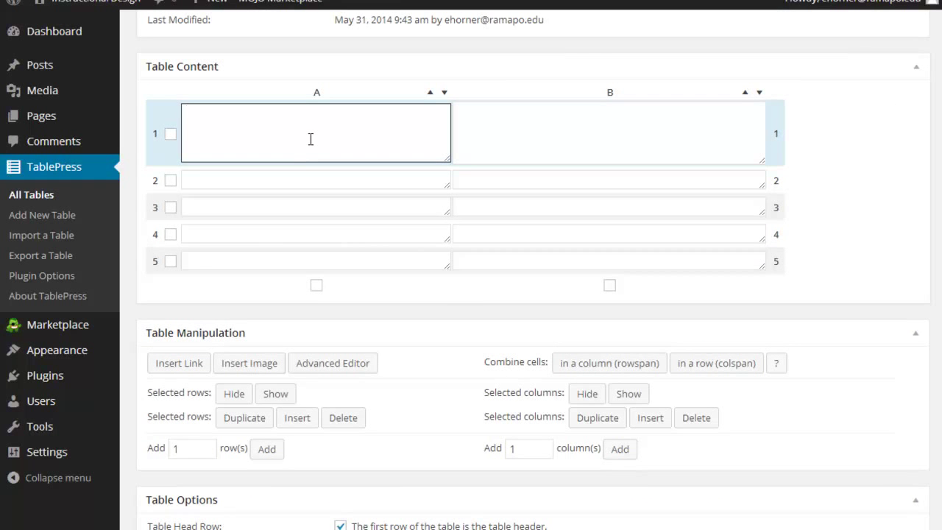
pyautogui.write('Name of Site')
pyautogui.press('Tab')
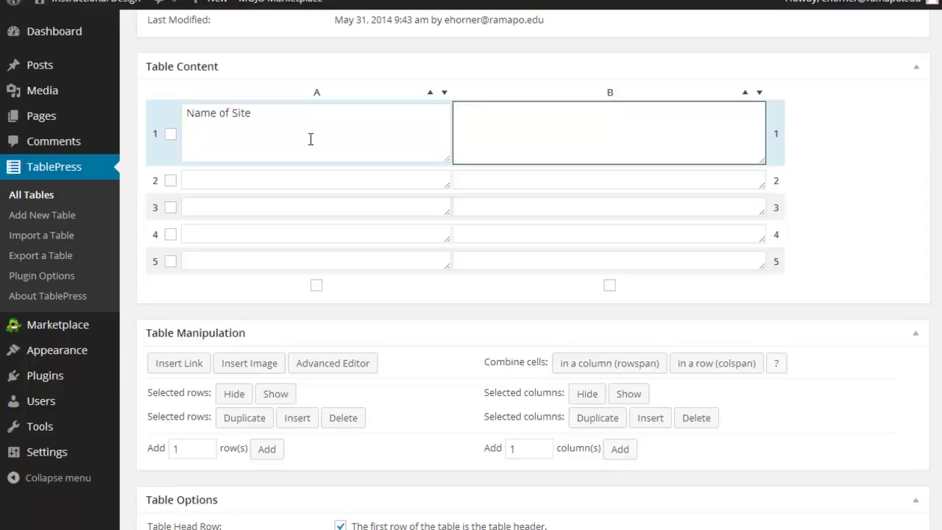
pyautogui.write('Web Address')
# Enter "Wordpress Plugins" as the site name in column A of row 2.
pyautogui.click(304, 178)
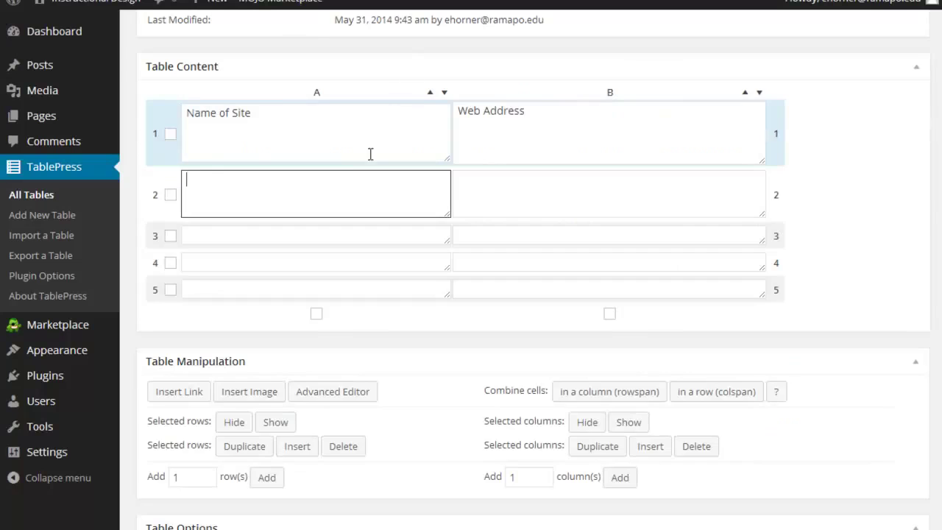
pyautogui.write('Wordpress Plubs')
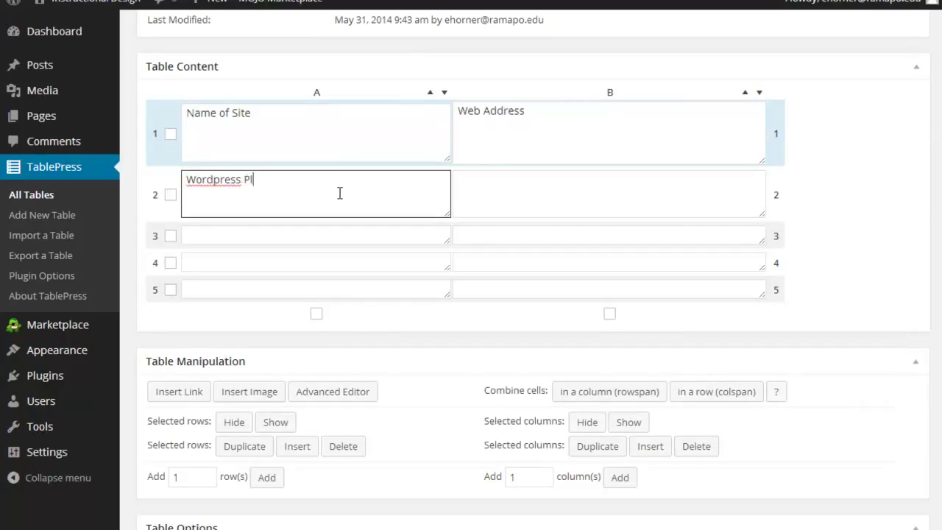
pyautogui.press('BackSpace')
pyautogui.press('BackSpace')
pyautogui.write('gins')
pyautogui.click(519, 190)
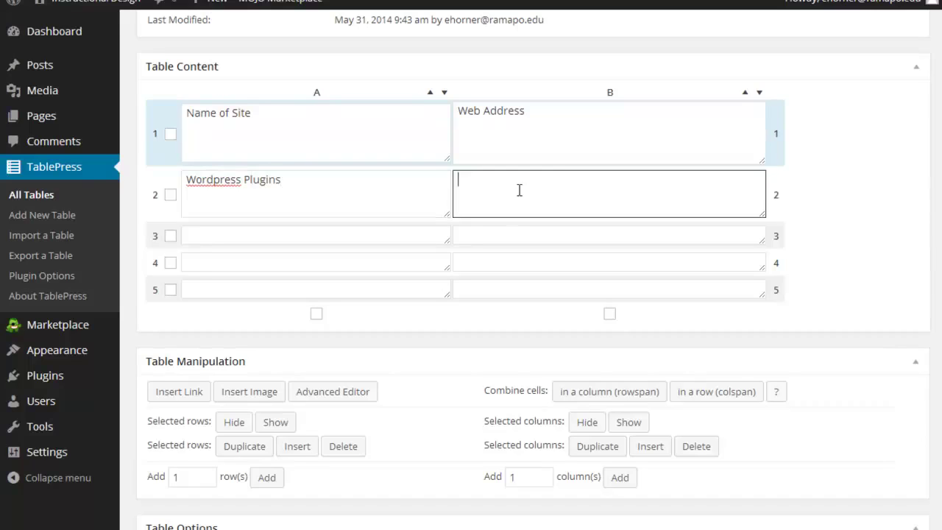
pyautogui.click(170, 395)
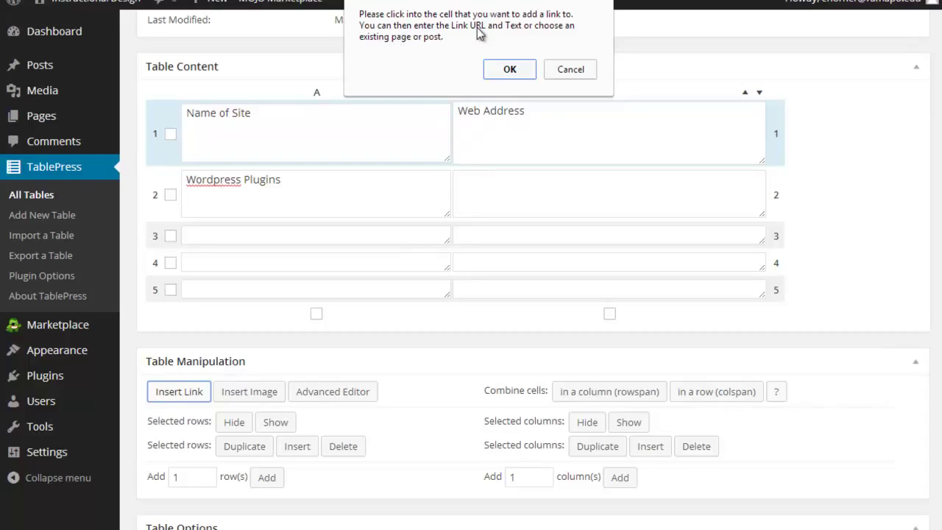
pyautogui.click(513, 69)
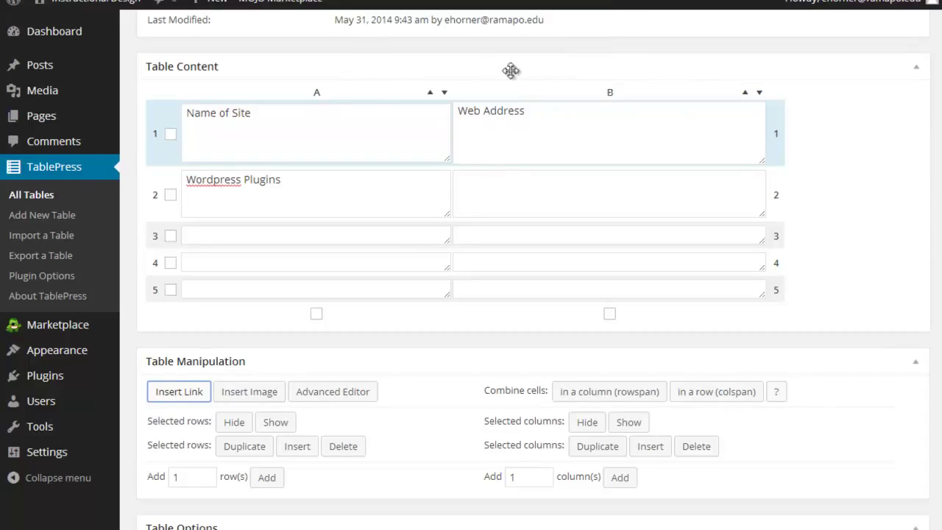
pyautogui.click(509, 182)
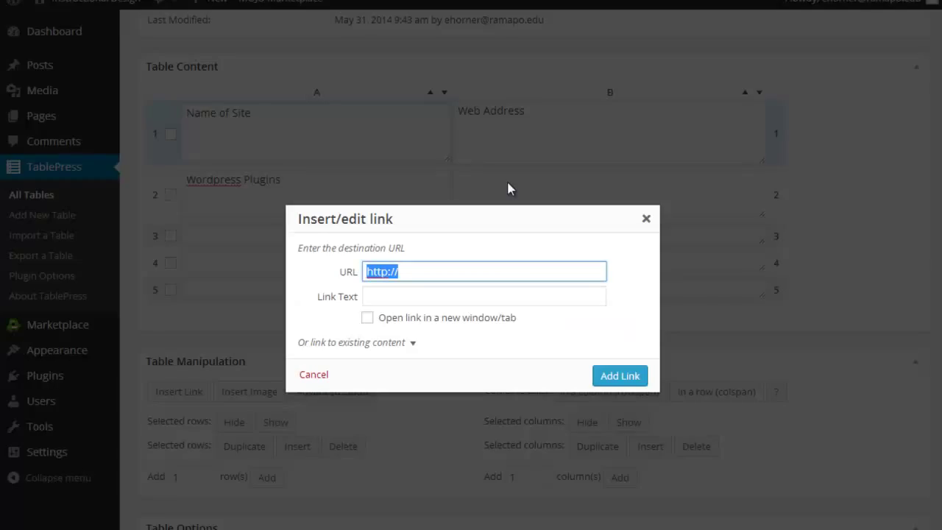
pyautogui.write('http://wordpress.org/plugins/')
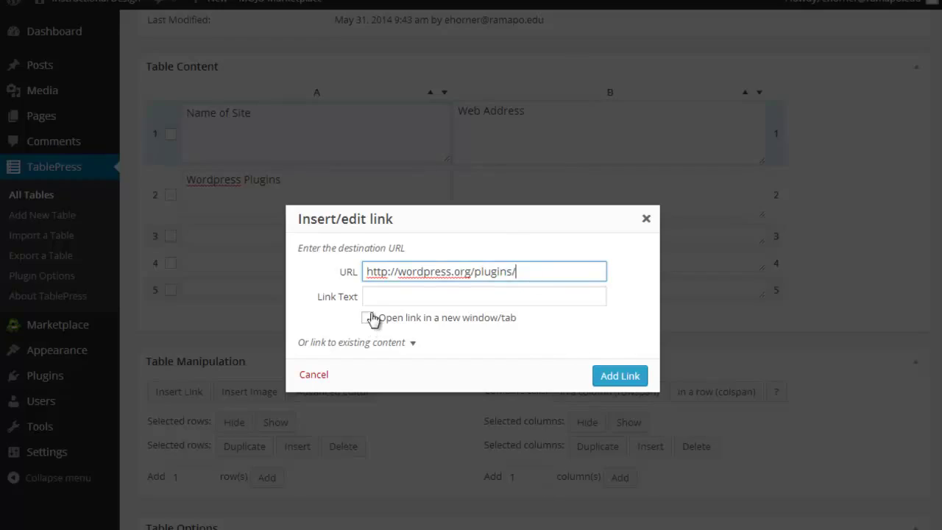
pyautogui.click(412, 345)
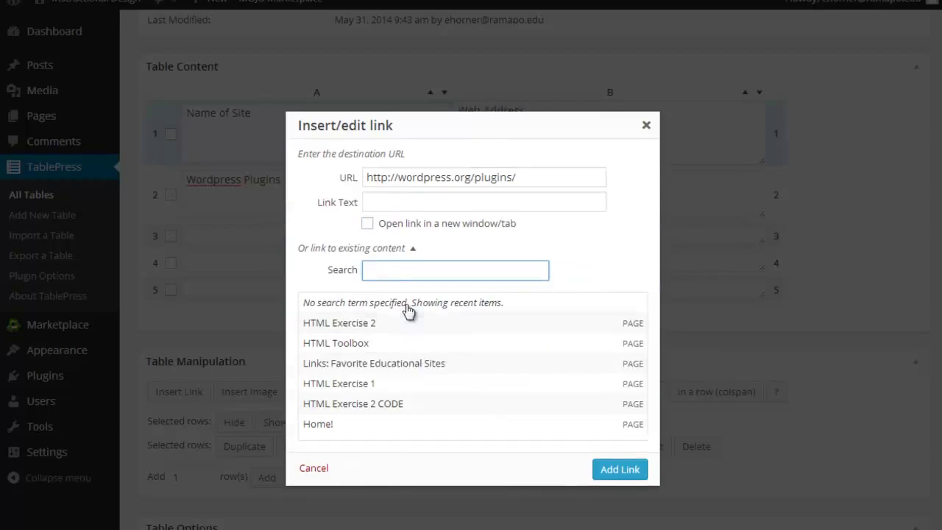
pyautogui.click(530, 181)
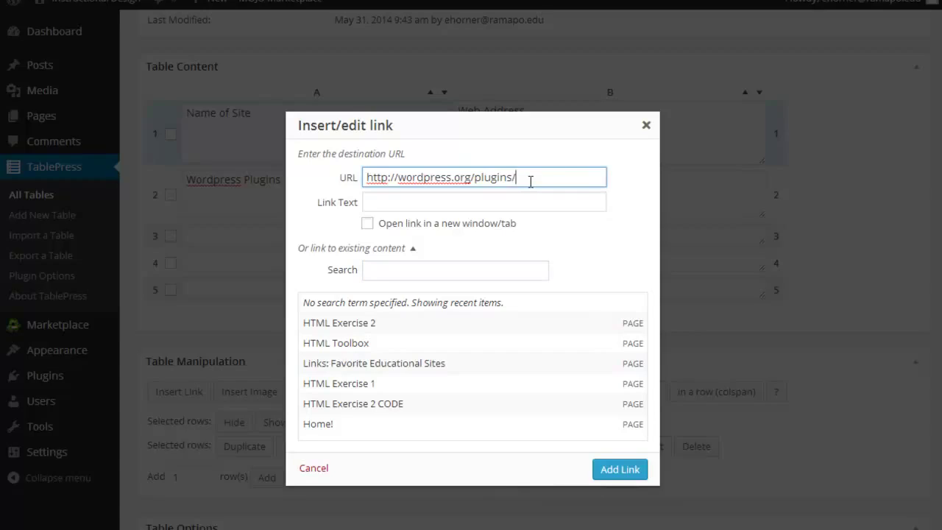
pyautogui.click(620, 470)
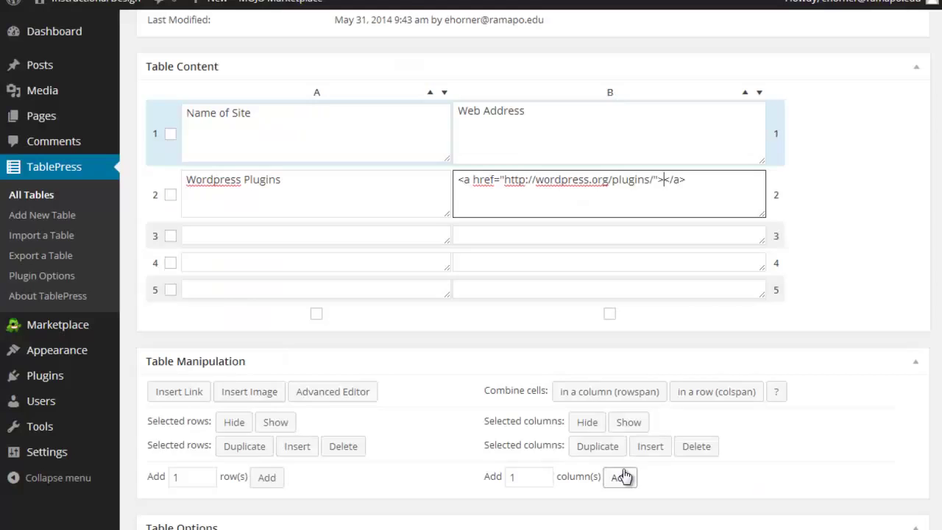
pyautogui.click(864, 275)
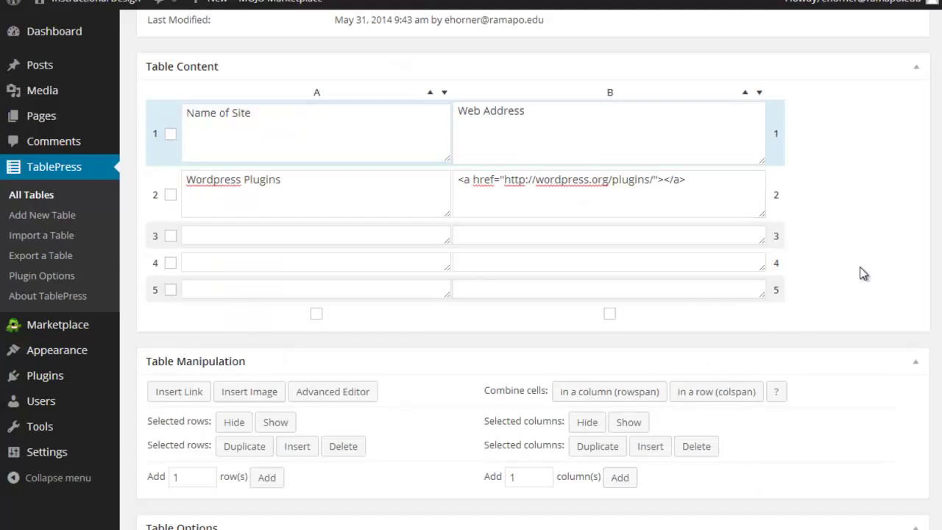
# Check the empty cells of row 3, then save the changes to the table.
pyautogui.click(361, 233)
pyautogui.click(567, 221)
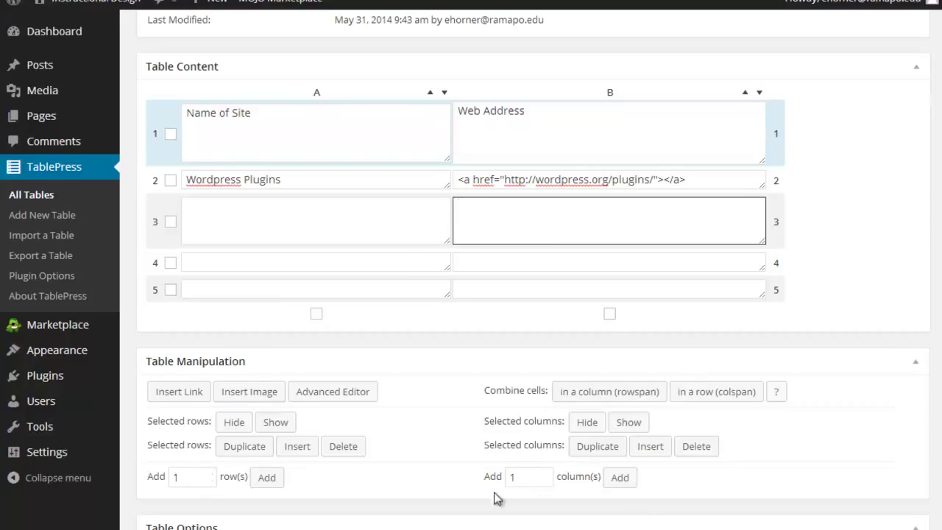
pyautogui.scroll(-4, 846, 403)
pyautogui.scroll(-3, 847, 403)
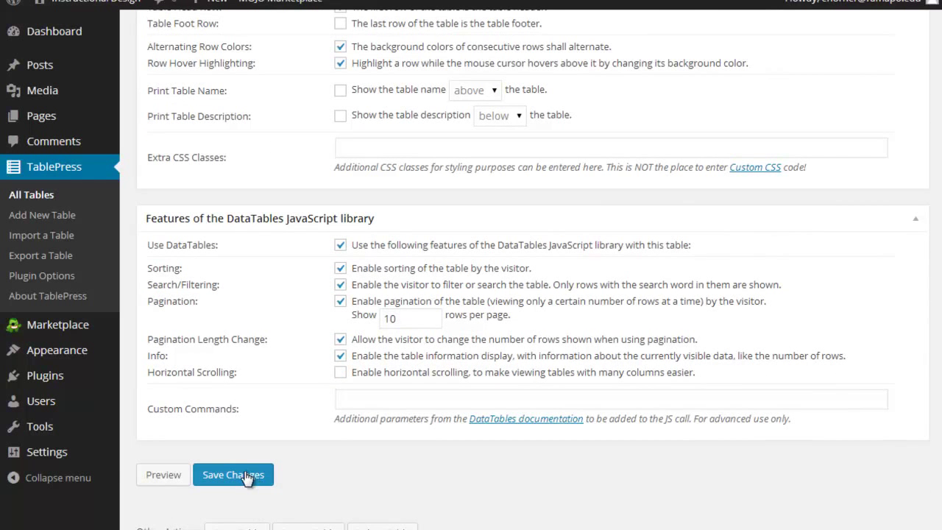
pyautogui.click(248, 476)
# Copy the table's shortcode [table id=1 /] from its table information.
pyautogui.scroll(4, 251, 468)
pyautogui.scroll(5, 251, 468)
pyautogui.scroll(1, 252, 468)
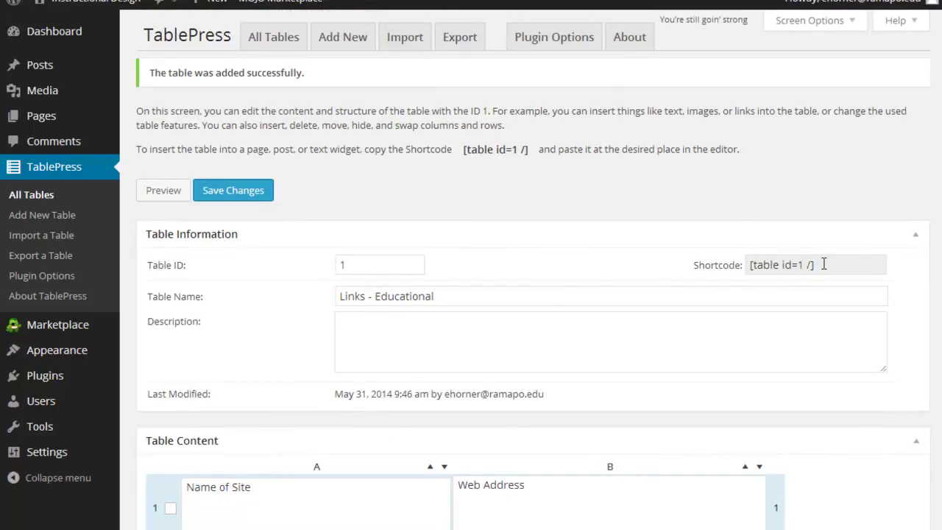
pyautogui.moveTo(824, 263); pyautogui.dragTo(740, 270)
pyautogui.hotkey('ctrl', 'c')
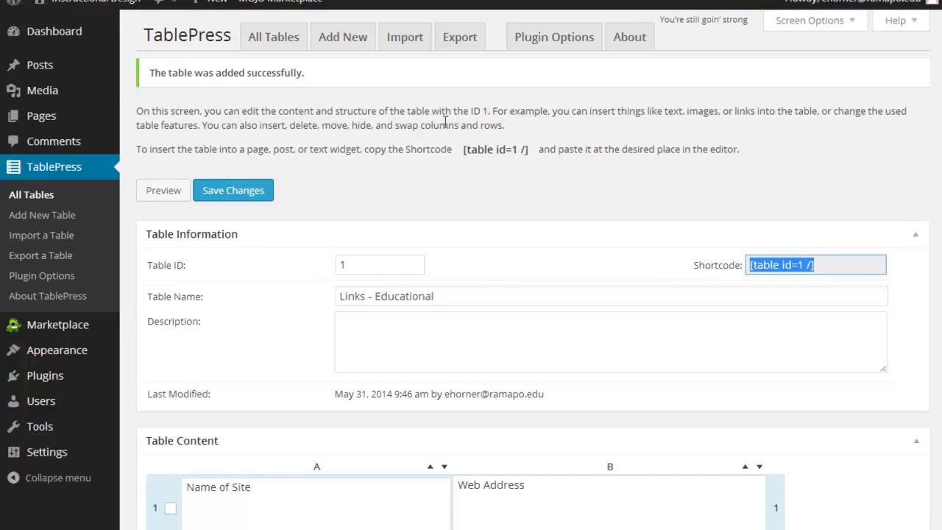
# Open the "Links: Favorite Educational Sites" page for editing from the list of all pages.
pyautogui.moveTo(51, 118)
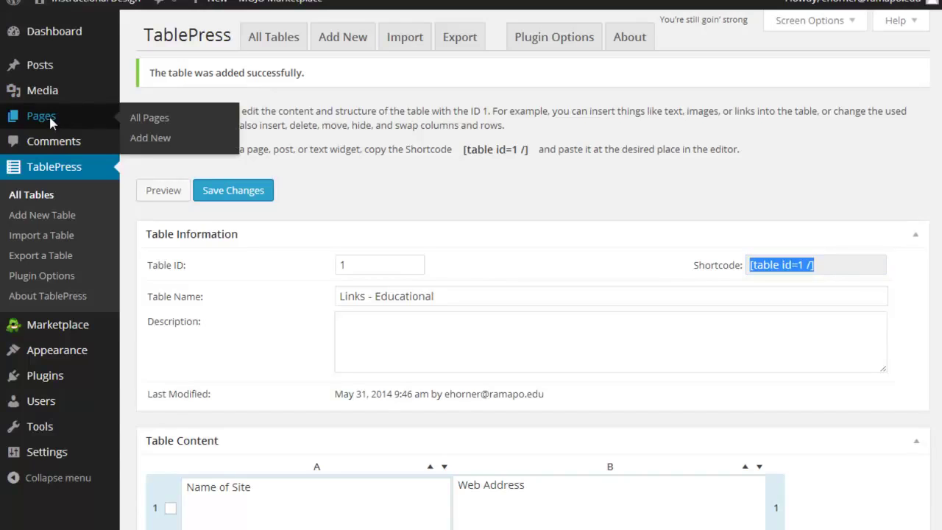
pyautogui.click(150, 121)
pyautogui.moveTo(185, 374)
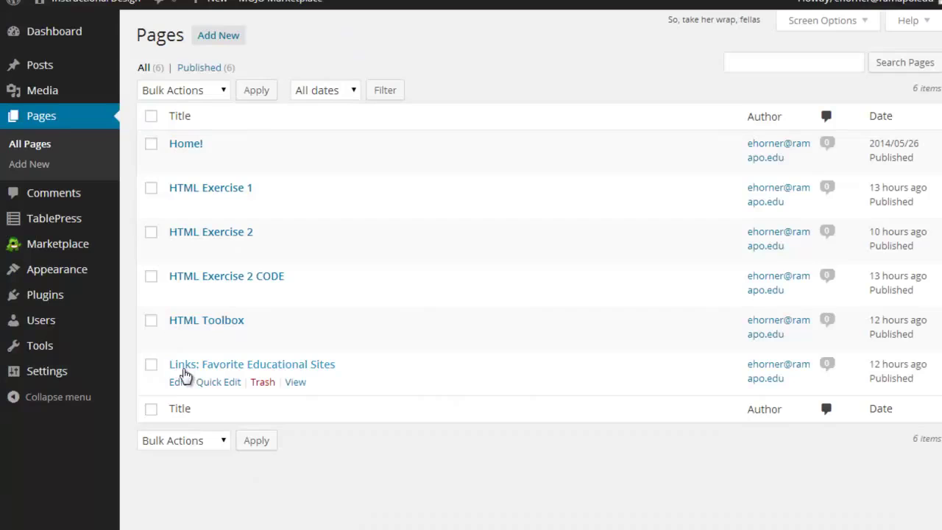
pyautogui.click(237, 365)
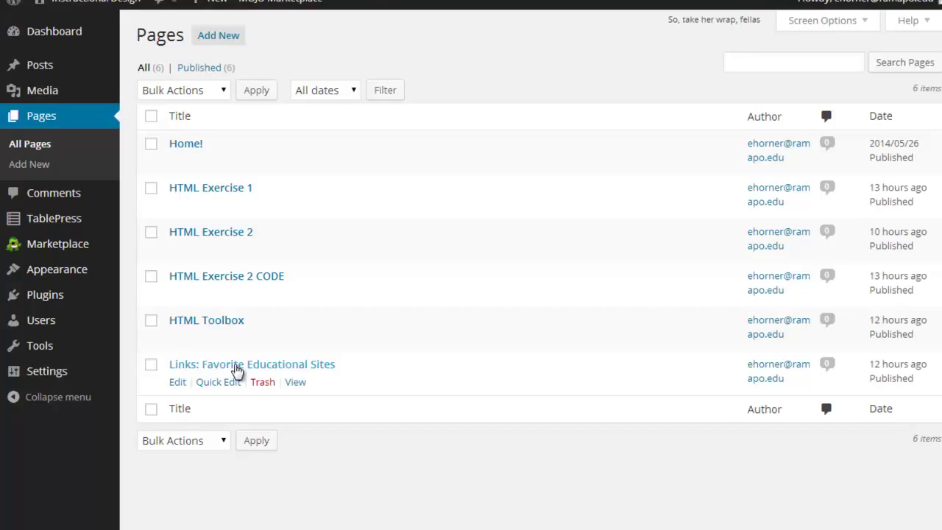
pyautogui.click(237, 366)
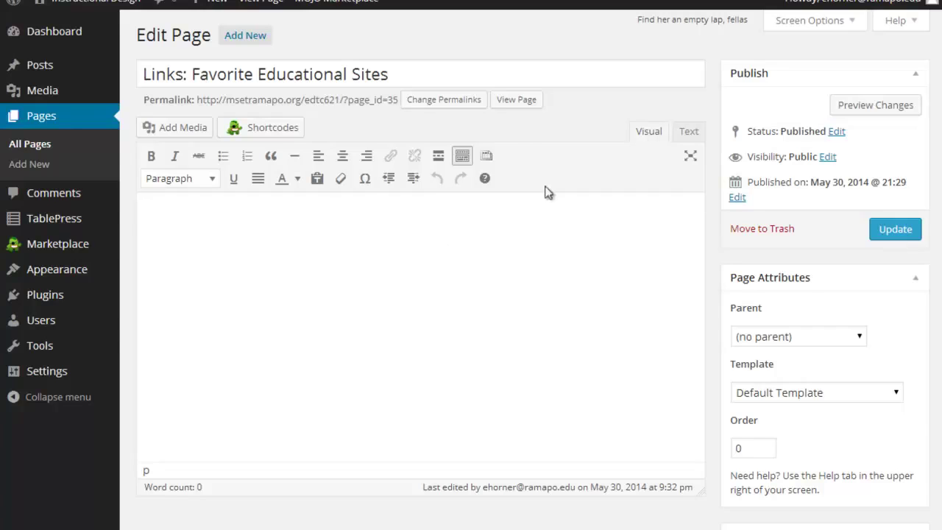
# Paste the shortcode [table id=1 /] into the page's content in text mode, check it in visual mode, and update the page.
pyautogui.click(689, 133)
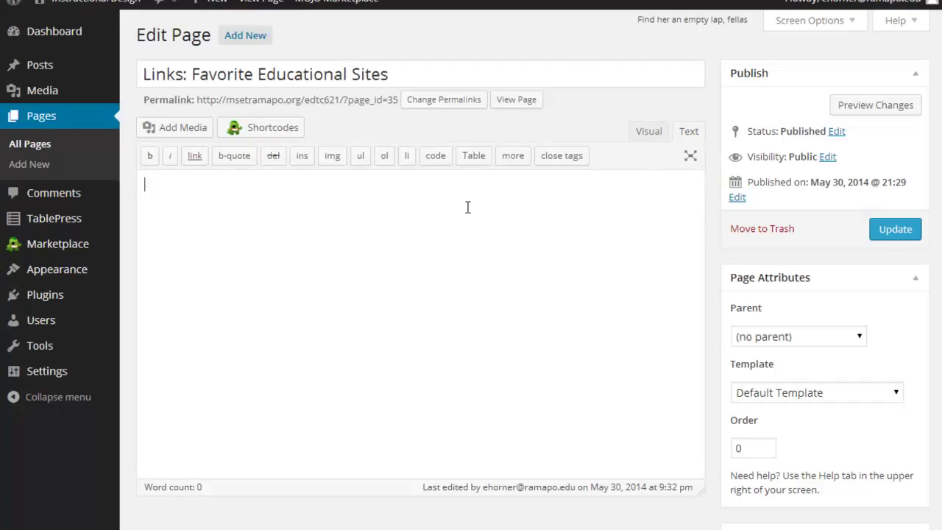
pyautogui.hotkey('ctrl', 'v')
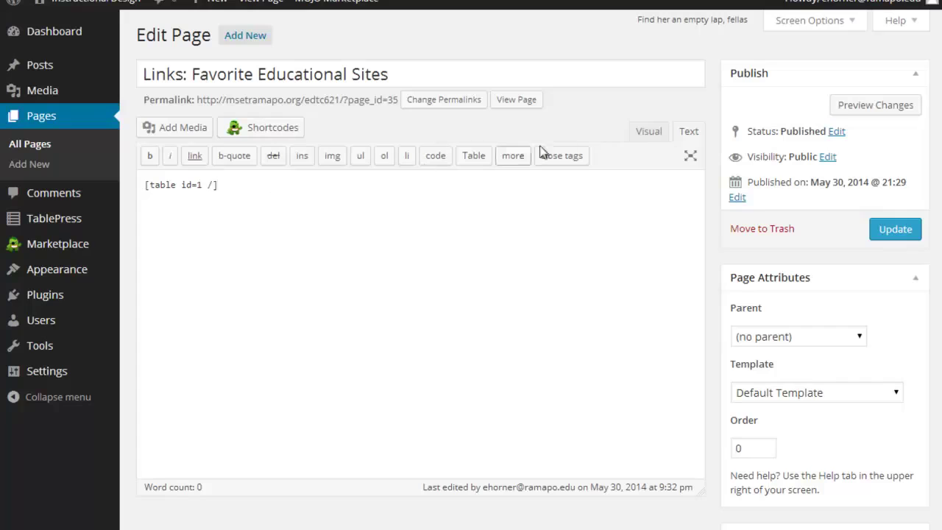
pyautogui.click(641, 141)
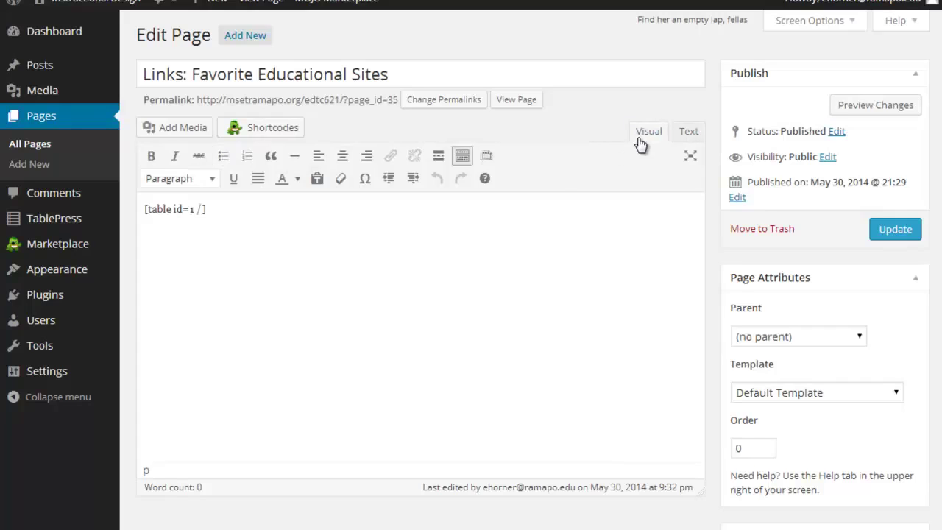
pyautogui.click(895, 229)
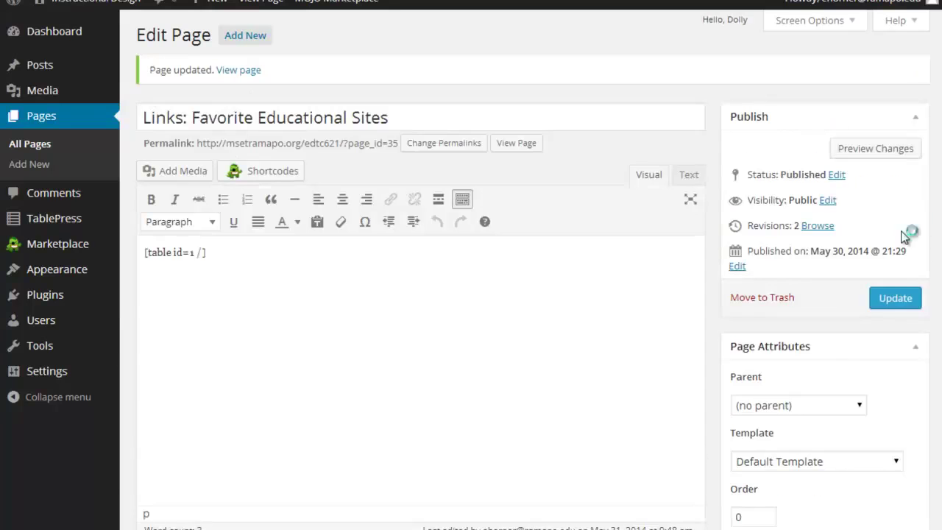
# View the published page, then reopen the "Links - Educational" table for editing.
pyautogui.click(514, 143)
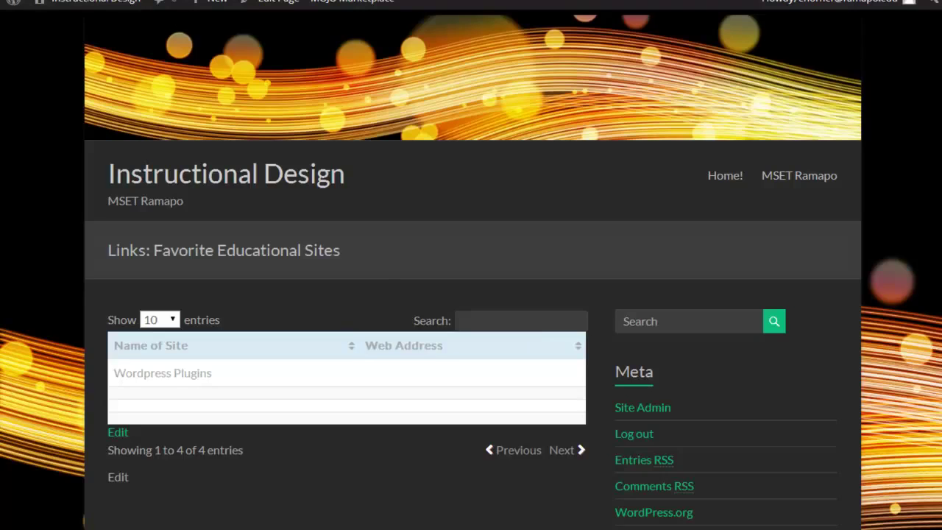
pyautogui.hotkey('alt', 'Left')
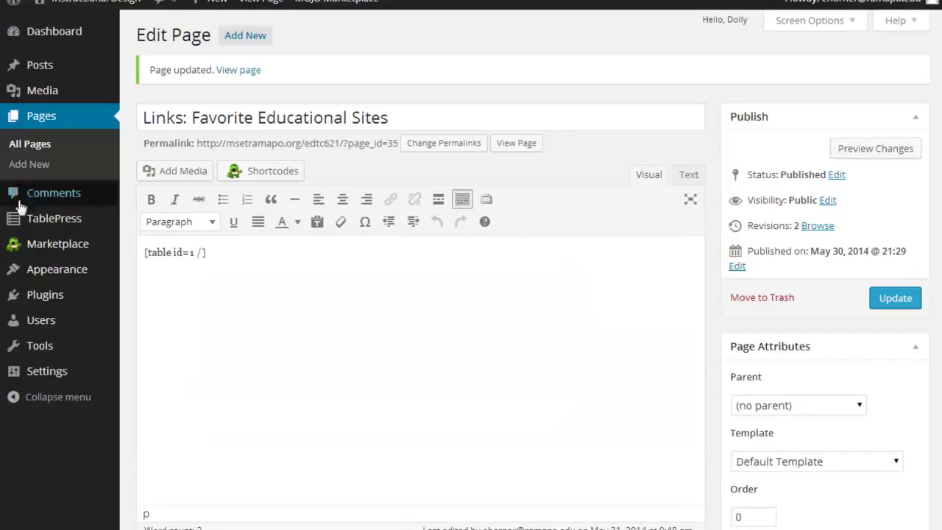
pyautogui.moveTo(41, 222)
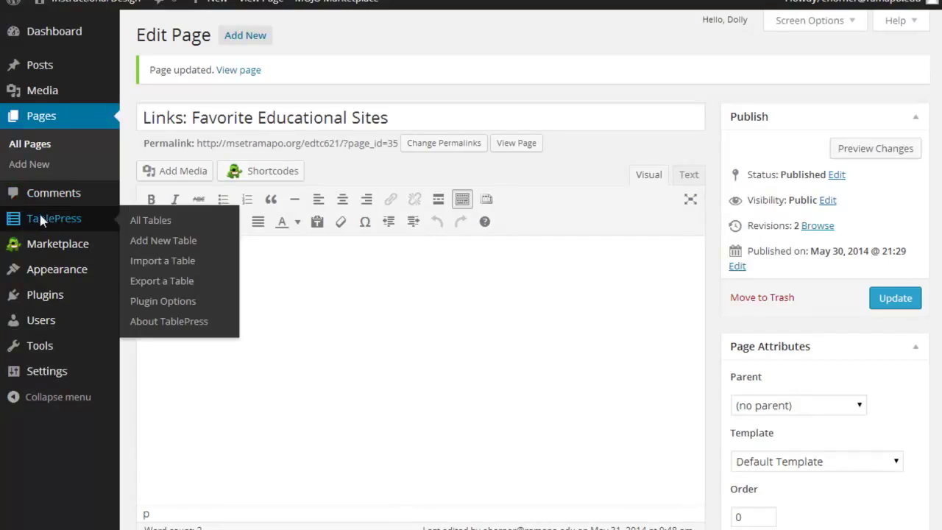
pyautogui.click(39, 211)
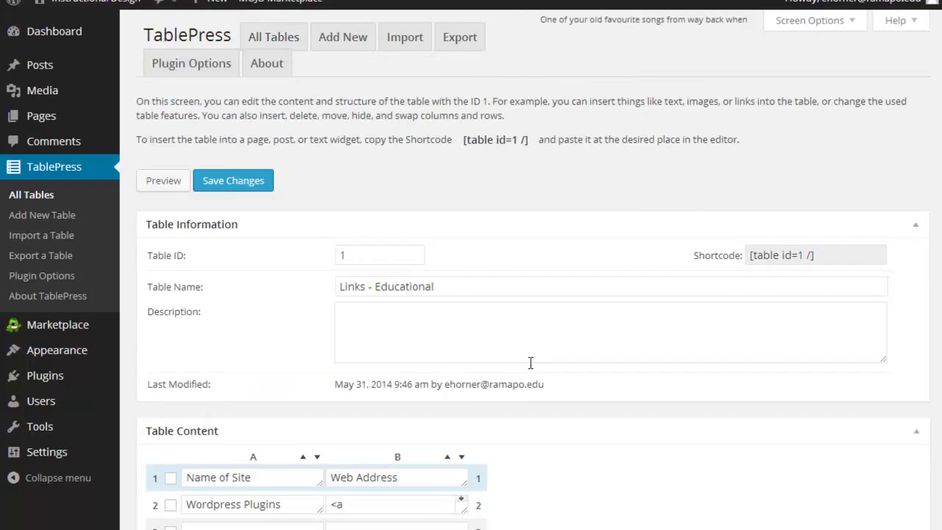
pyautogui.scroll(-3, 529, 363)
# Enlarge cell B2 of the table to show its link code on a single line.
pyautogui.click(462, 284)
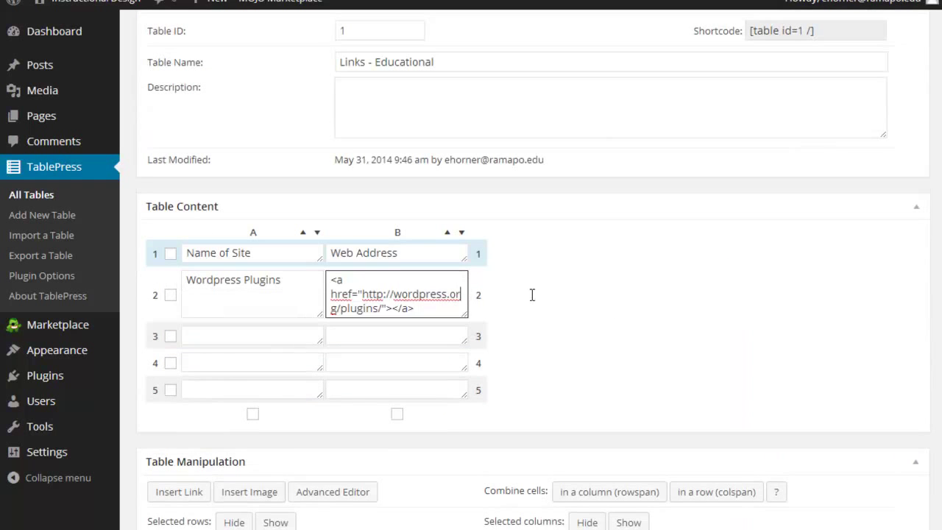
pyautogui.moveTo(330, 308); pyautogui.dragTo(672, 326)
pyautogui.moveTo(467, 318); pyautogui.dragTo(807, 371)
pyautogui.click(577, 289)
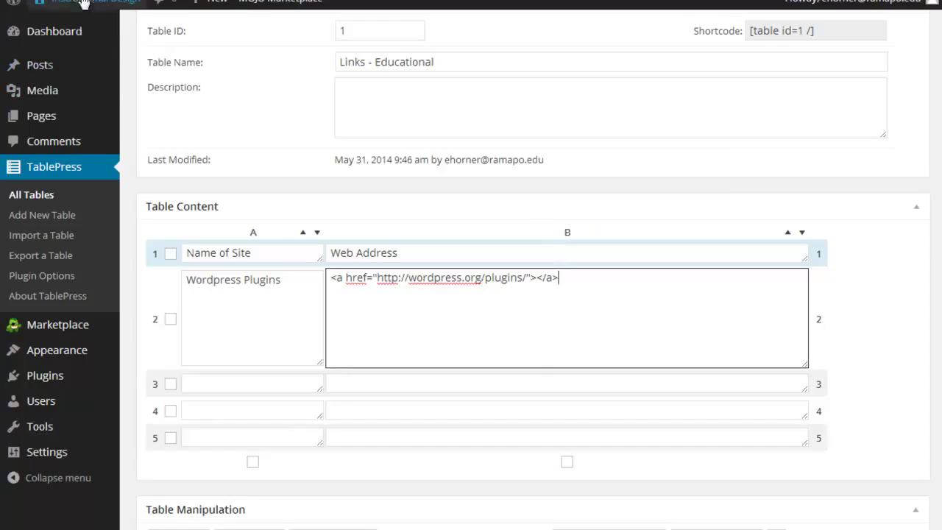
# Open the Instructional Design site in a new tab.
pyautogui.moveTo(73, 4)
pyautogui.rightClick(62, 24)
pyautogui.click(74, 34)
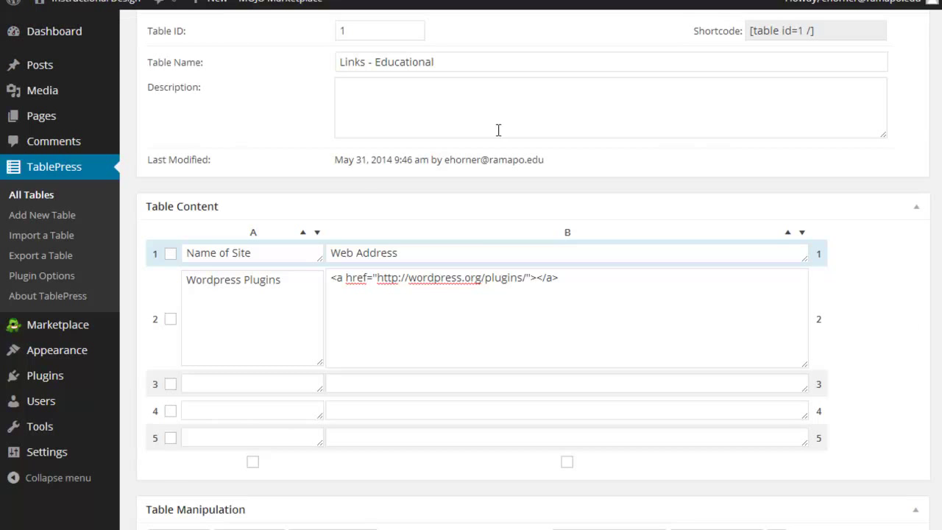
# Reopen the "Links: Favorite Educational Sites" page in the page editor.
pyautogui.scroll(3, 368, 147)
pyautogui.moveTo(51, 131)
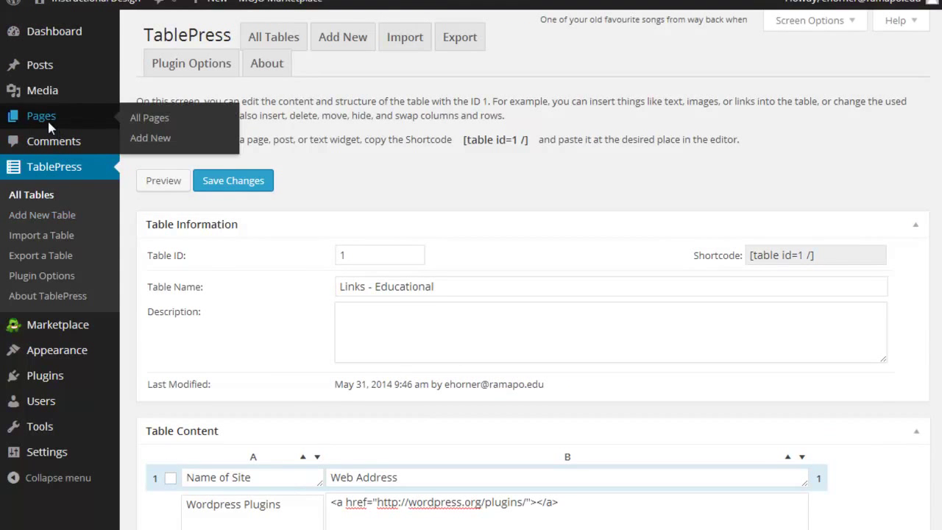
pyautogui.click(50, 127)
pyautogui.moveTo(176, 383)
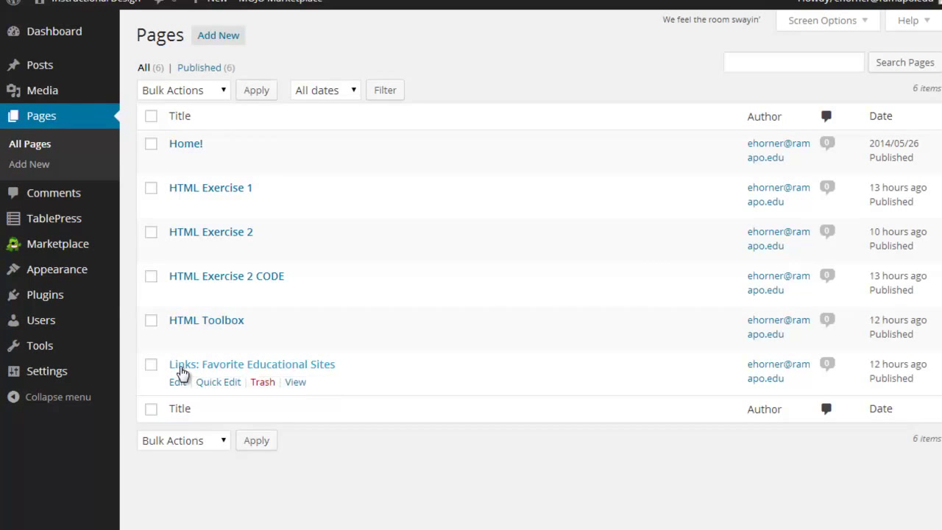
pyautogui.click(181, 372)
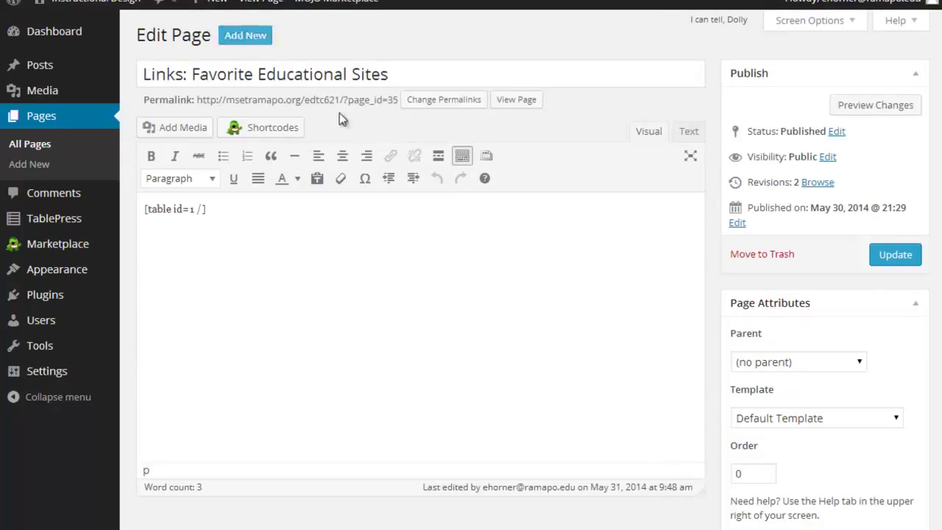
# View the published page in a new tab, then return to the admin area and open the list of tables.
pyautogui.rightClick(509, 102)
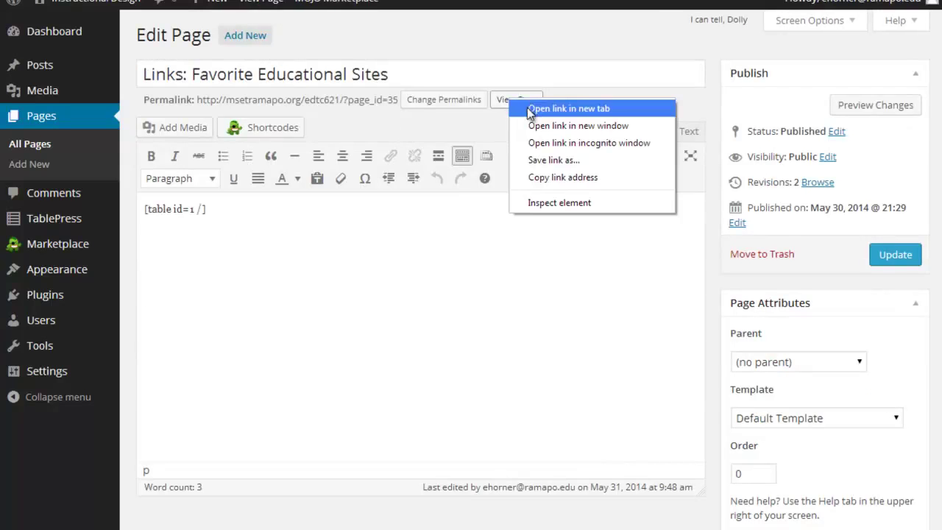
pyautogui.click(531, 109)
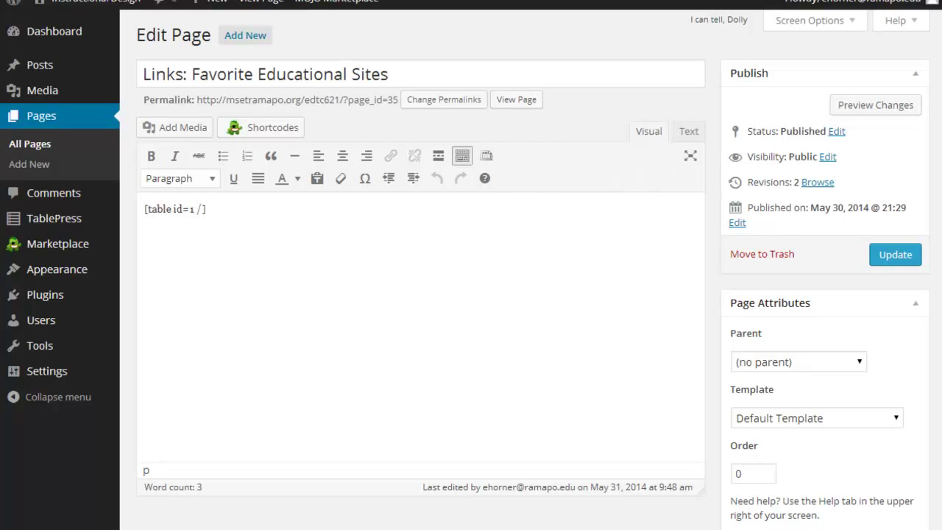
pyautogui.hotkey('ctrl', 'Tab')
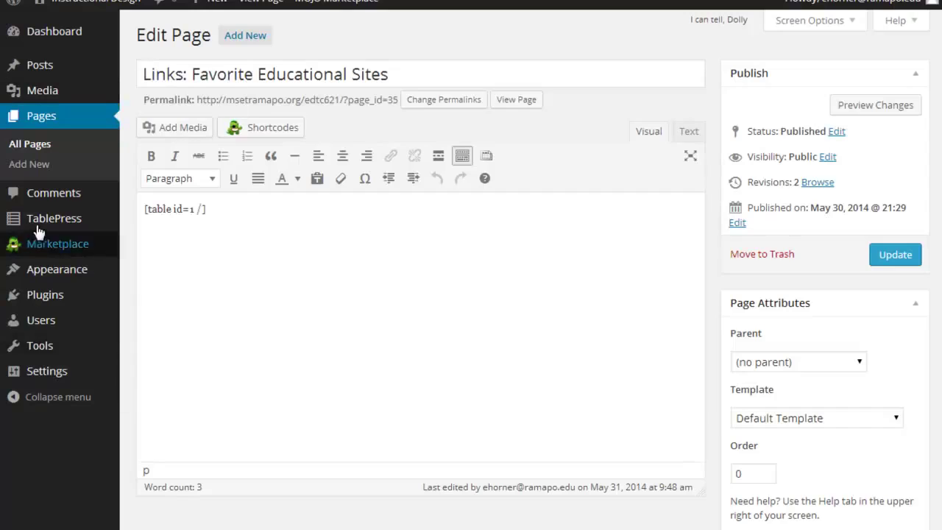
pyautogui.moveTo(38, 231)
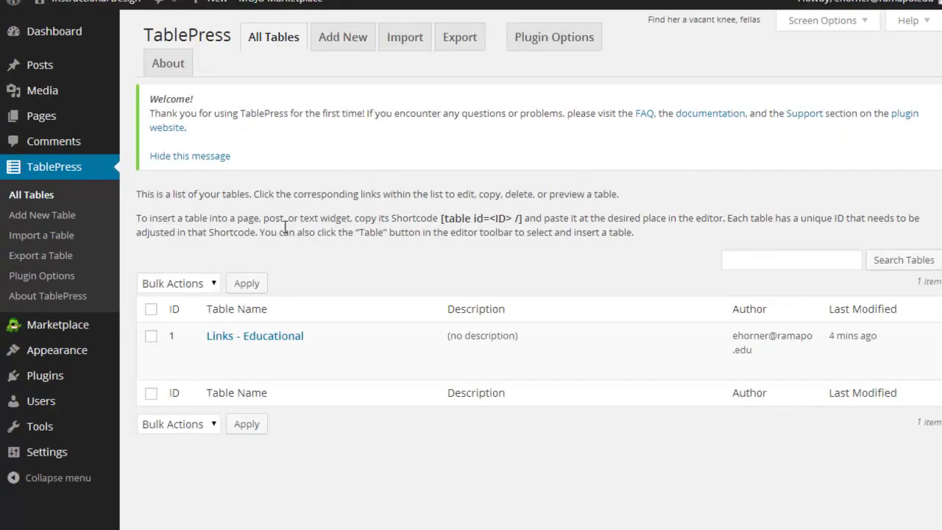
# Open the "Links - Educational" table for editing and enlarge cell B2 to show its full link code.
pyautogui.moveTo(261, 344)
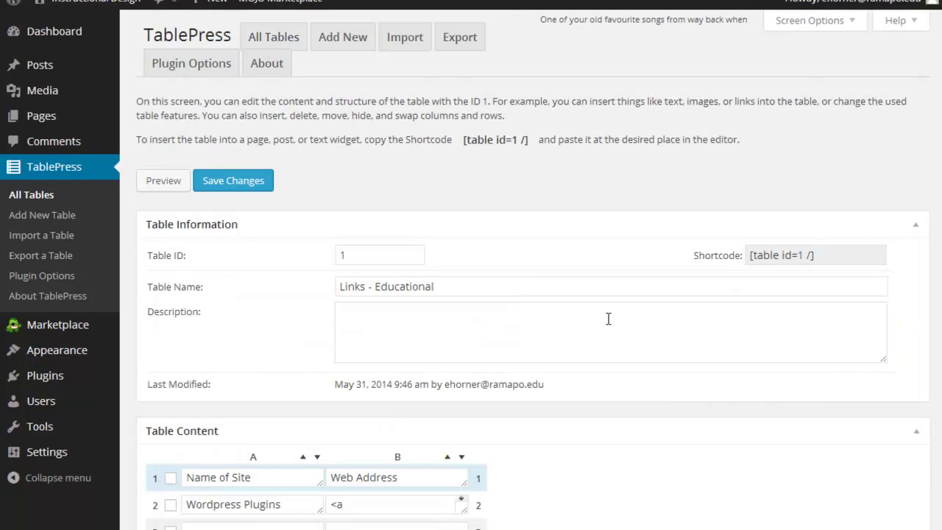
pyautogui.scroll(-3, 611, 324)
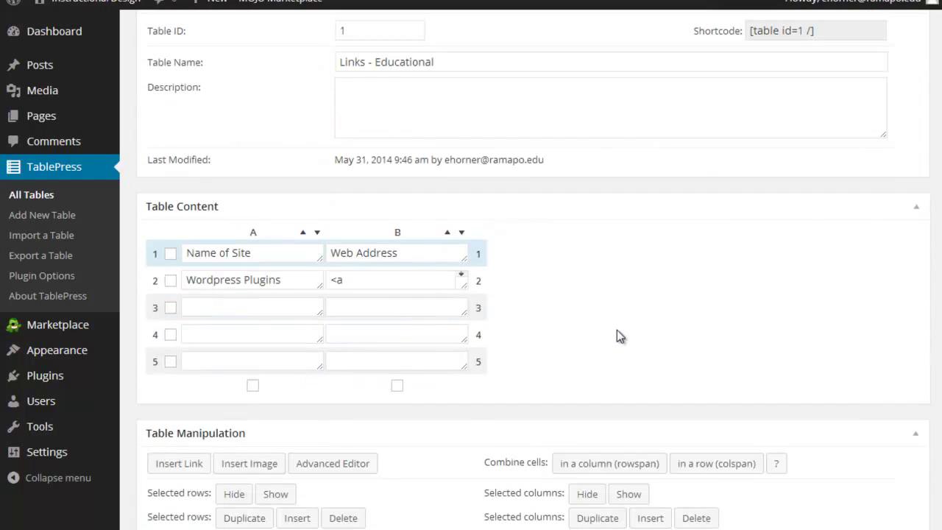
pyautogui.moveTo(463, 286); pyautogui.dragTo(799, 319)
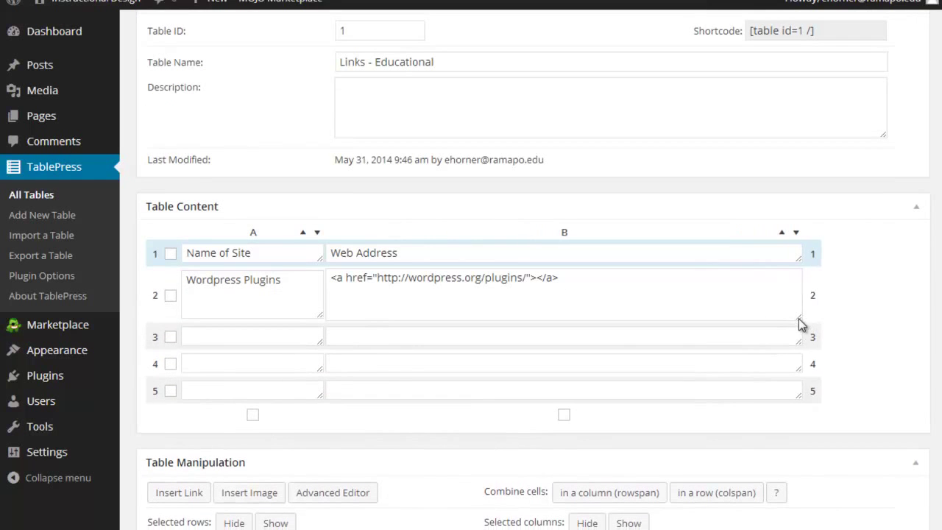
# Copy the web address from the link code in cell B2 and clear the cell.
pyautogui.click(536, 279)
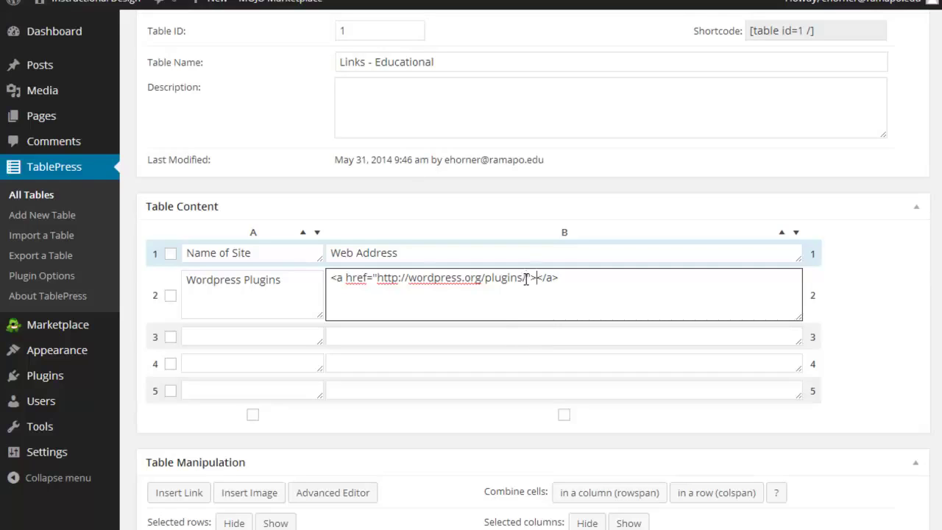
pyautogui.moveTo(526, 277); pyautogui.dragTo(377, 278)
pyautogui.hotkey('ctrl', 'c')
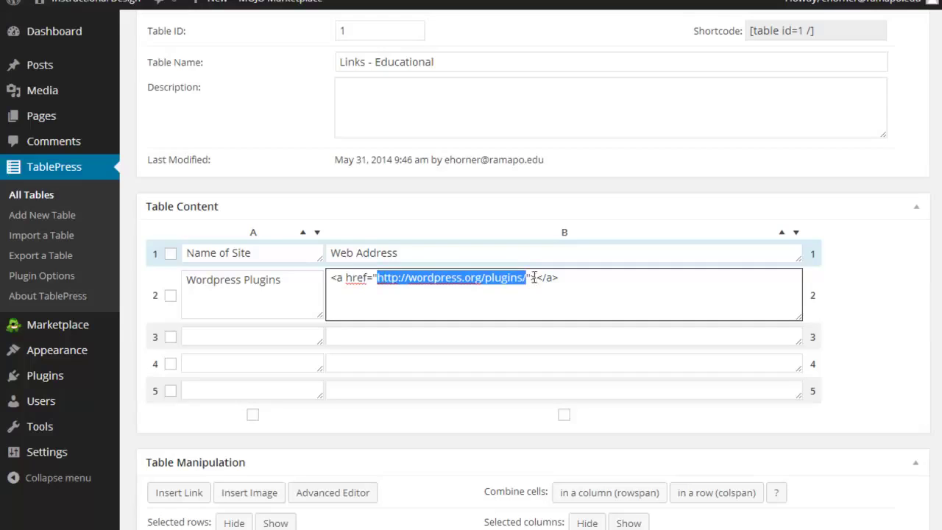
pyautogui.click(585, 281)
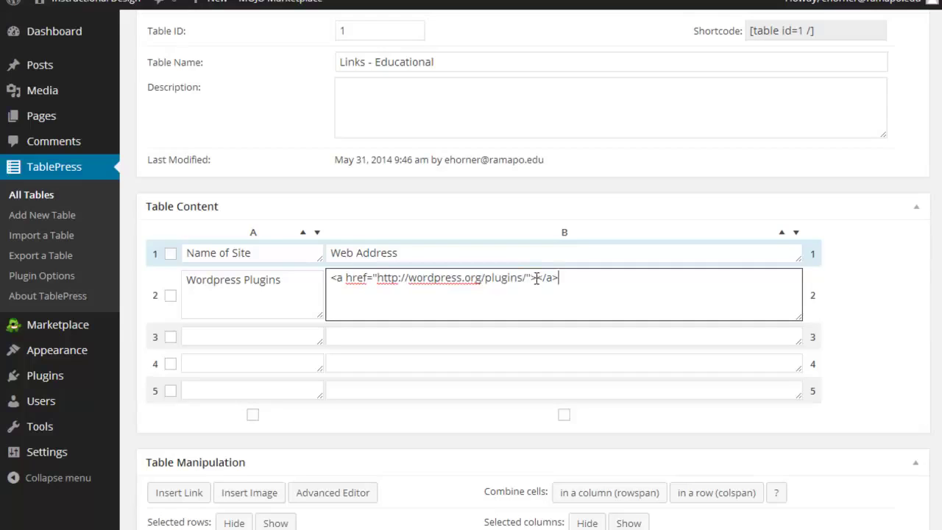
pyautogui.moveTo(564, 280); pyautogui.dragTo(306, 296)
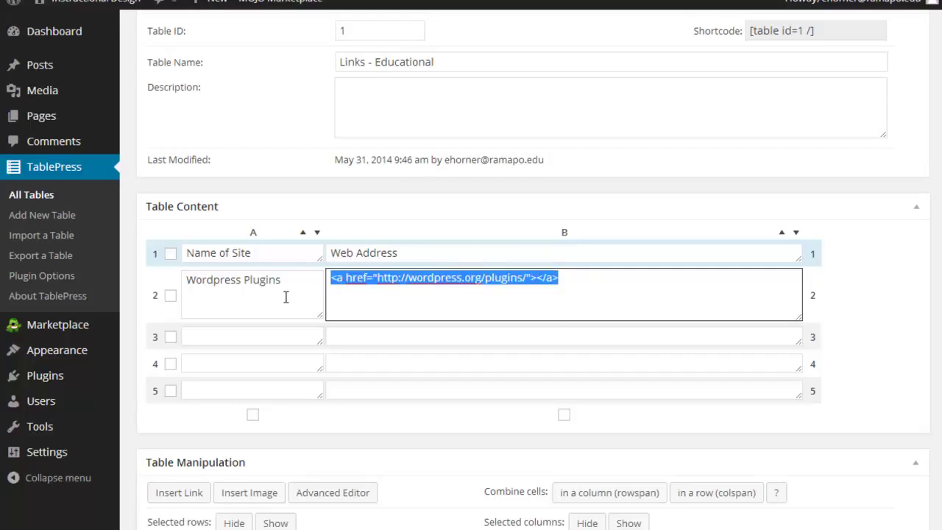
pyautogui.press('BackSpace')
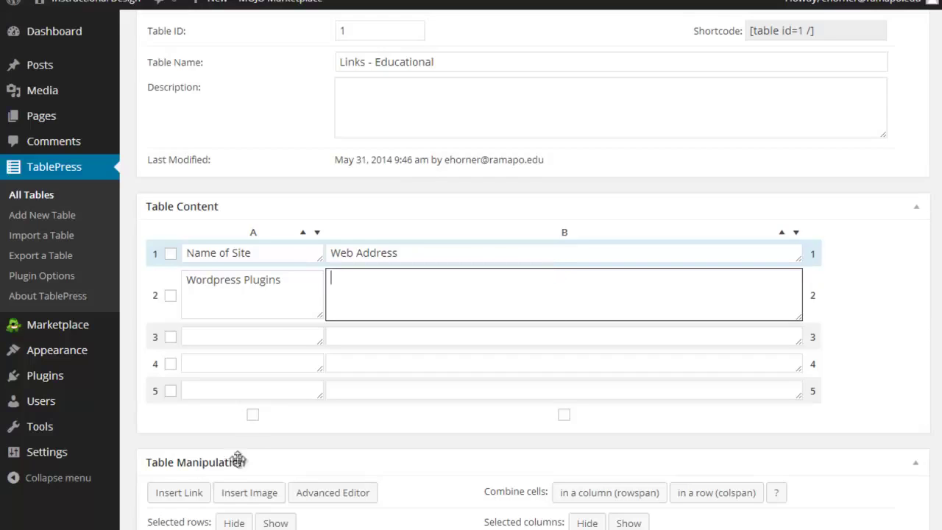
pyautogui.click(195, 493)
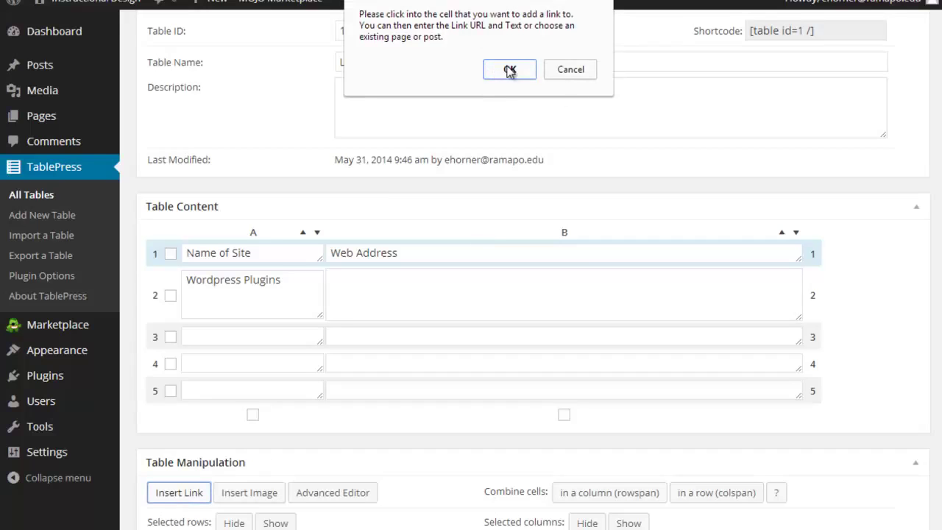
pyautogui.click(509, 70)
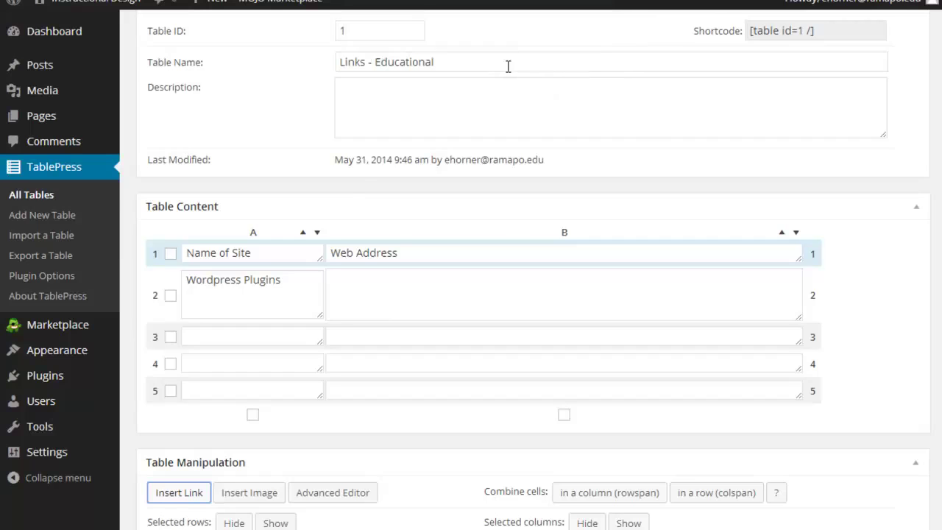
pyautogui.click(406, 277)
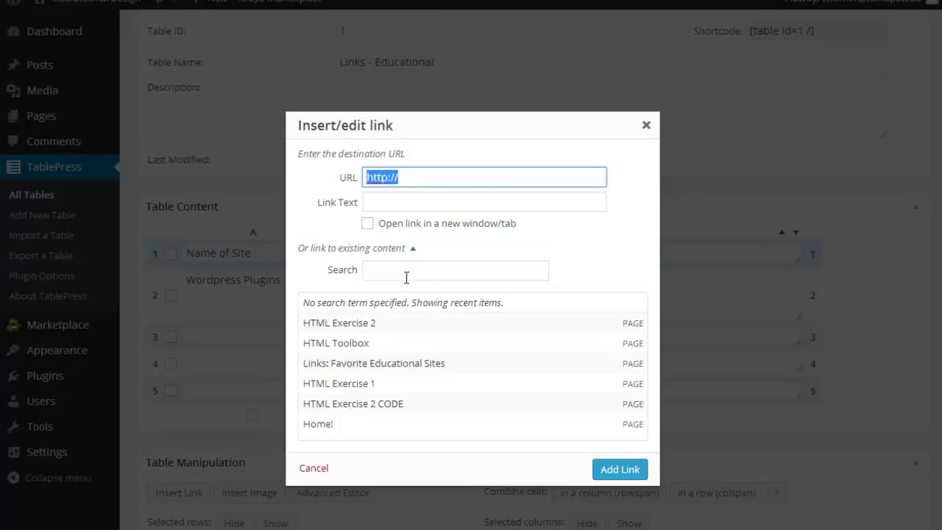
pyautogui.hotkey('ctrl', 'v')
pyautogui.click(419, 203)
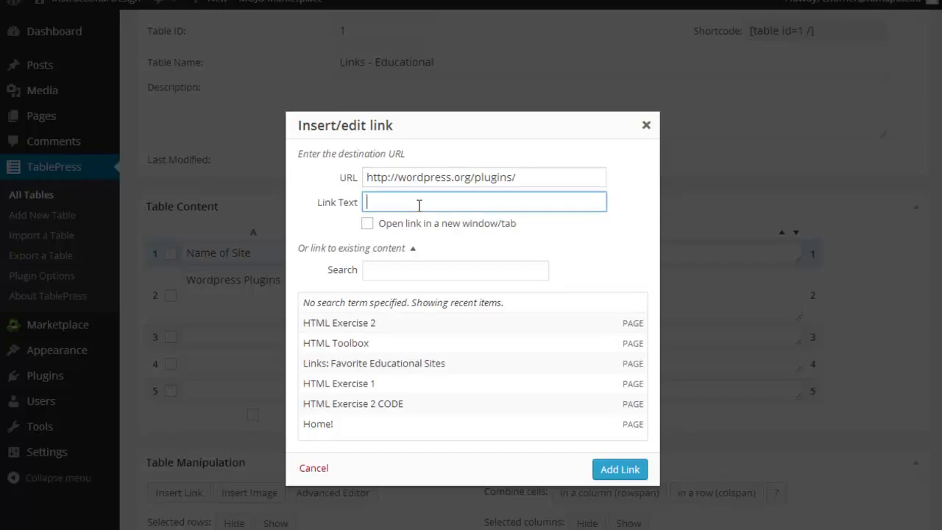
pyautogui.hotkey('ctrl', 'v')
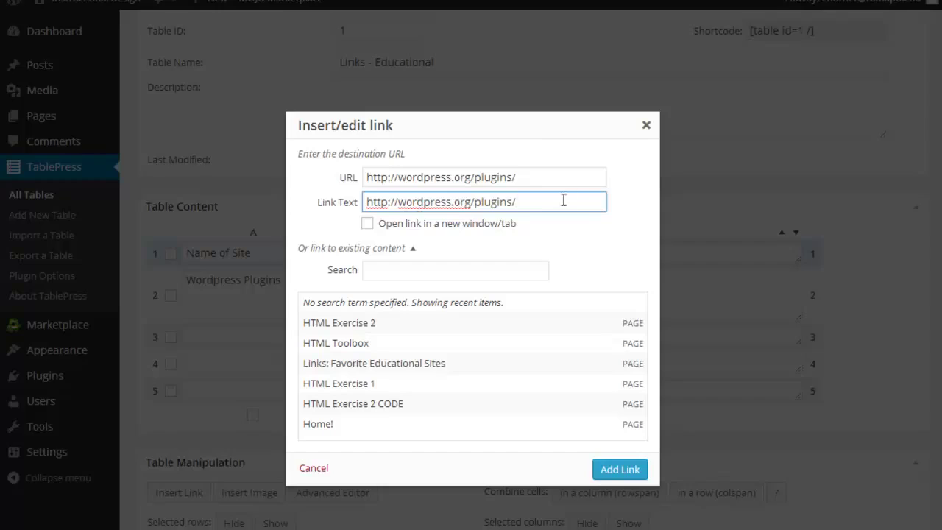
pyautogui.moveTo(559, 204); pyautogui.dragTo(277, 200)
pyautogui.hotkey('ctrl', 'c')
pyautogui.write('Words...')
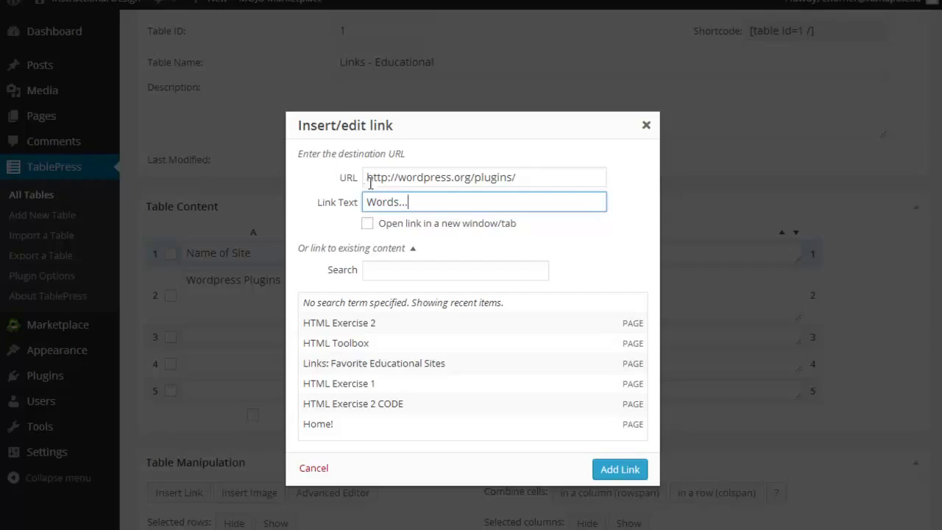
pyautogui.moveTo(452, 202); pyautogui.dragTo(318, 212)
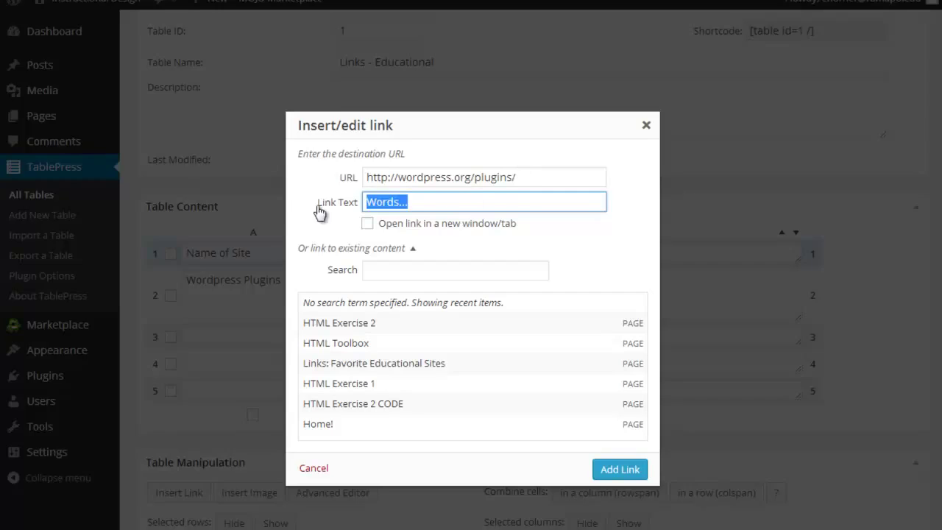
pyautogui.hotkey('ctrl', 'v')
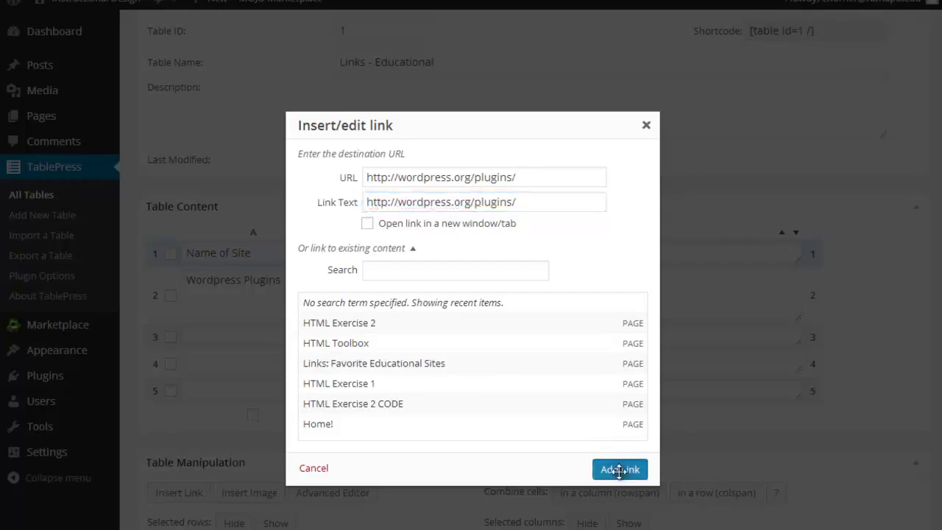
# Add the link to cell B2 and save the table changes.
pyautogui.click(620, 469)
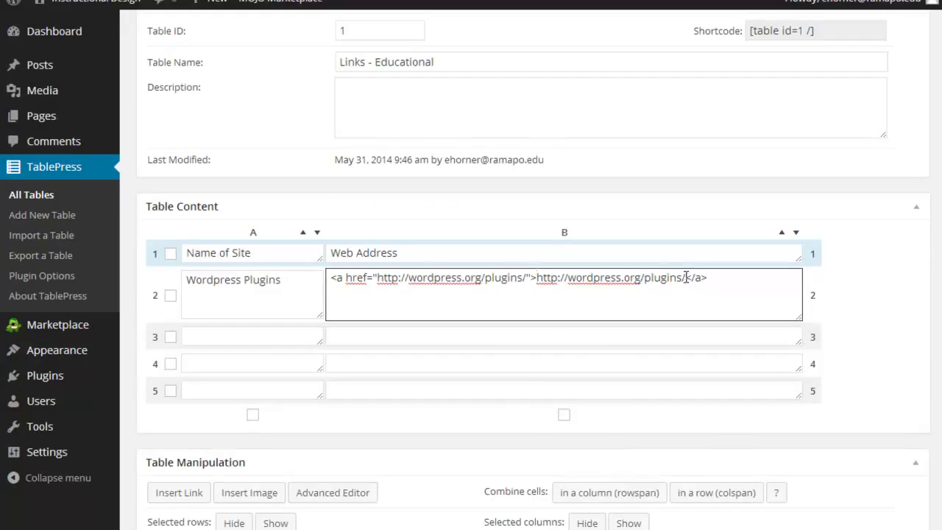
pyautogui.scroll(-3, 618, 431)
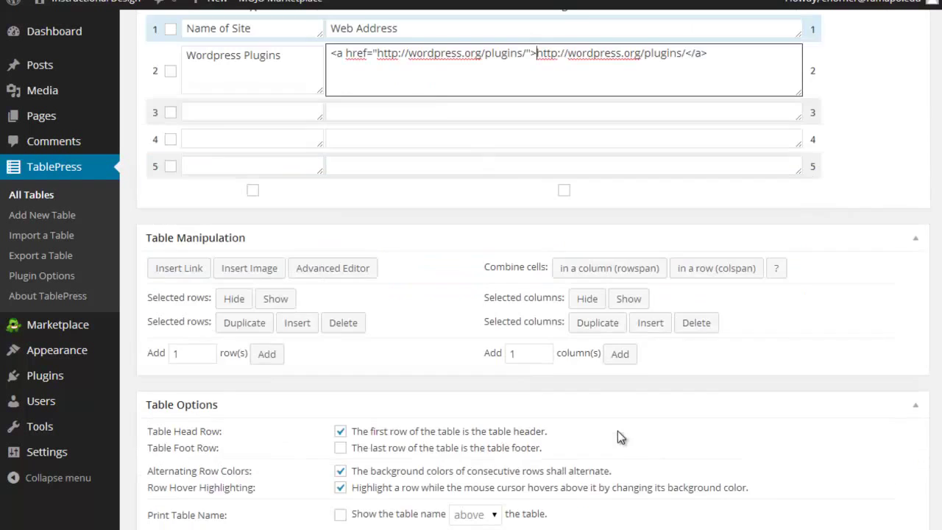
pyautogui.scroll(-6, 617, 431)
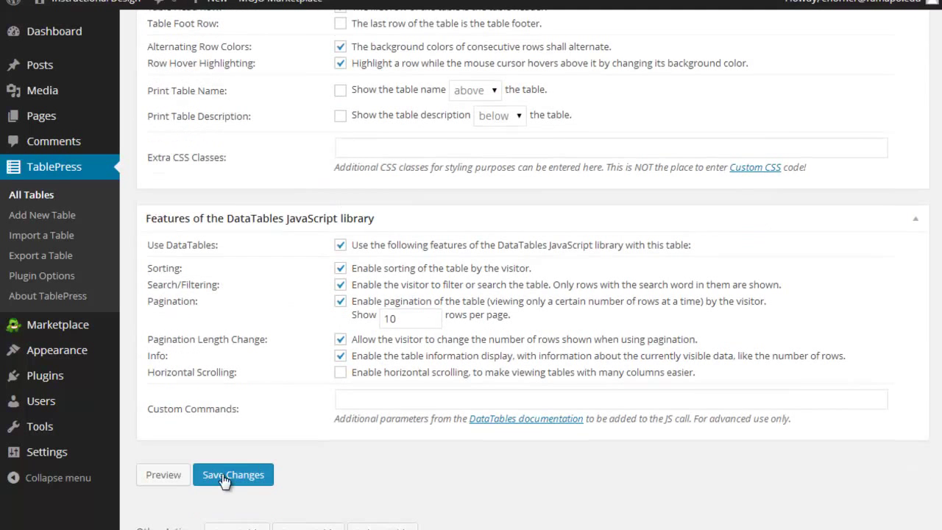
pyautogui.click(225, 476)
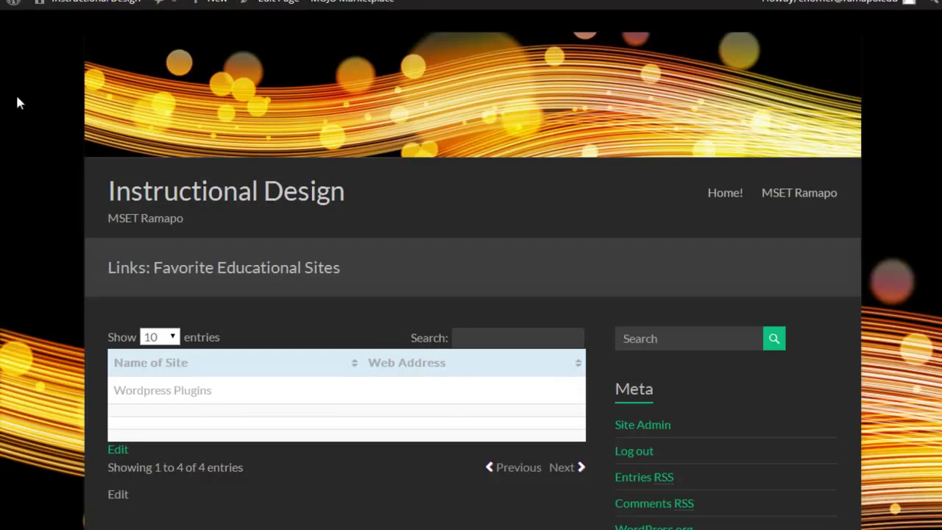
pyautogui.rightClick(16, 93)
pyautogui.click(32, 140)
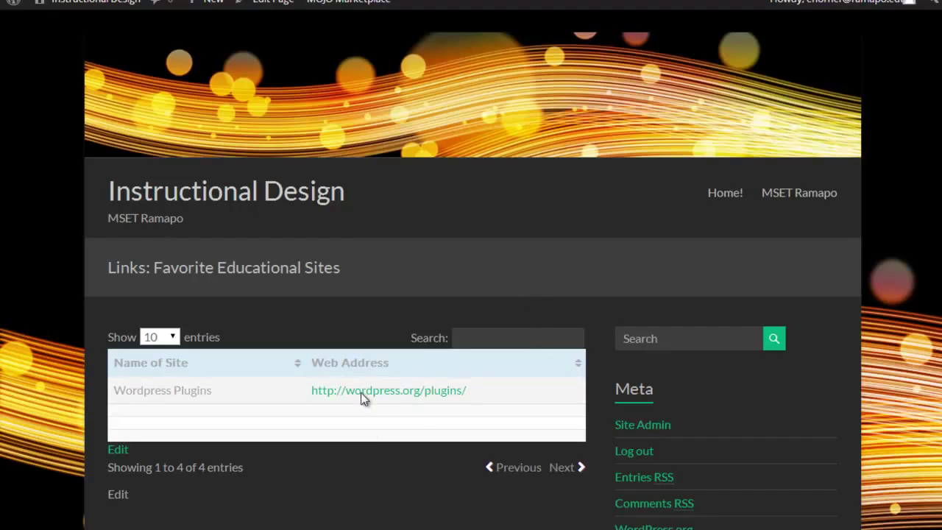
pyautogui.click(361, 392)
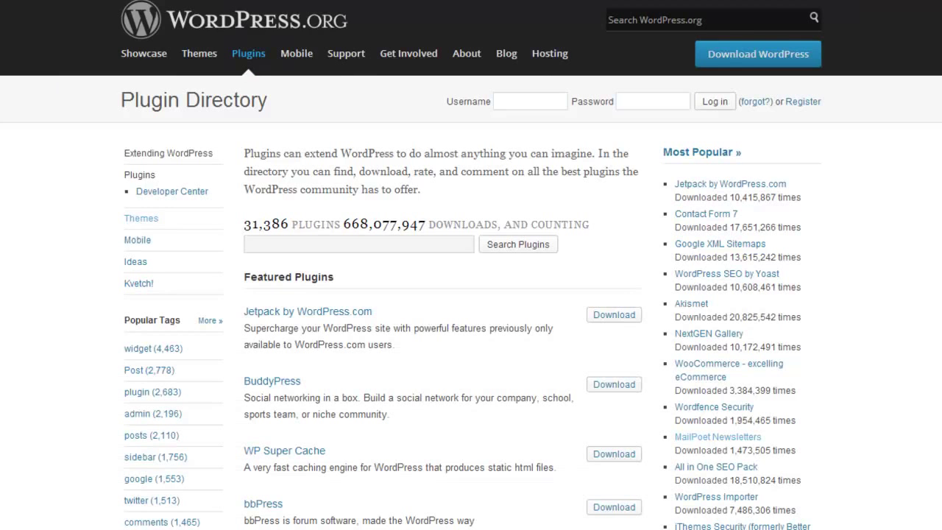
pyautogui.hotkey('alt', 'Left')
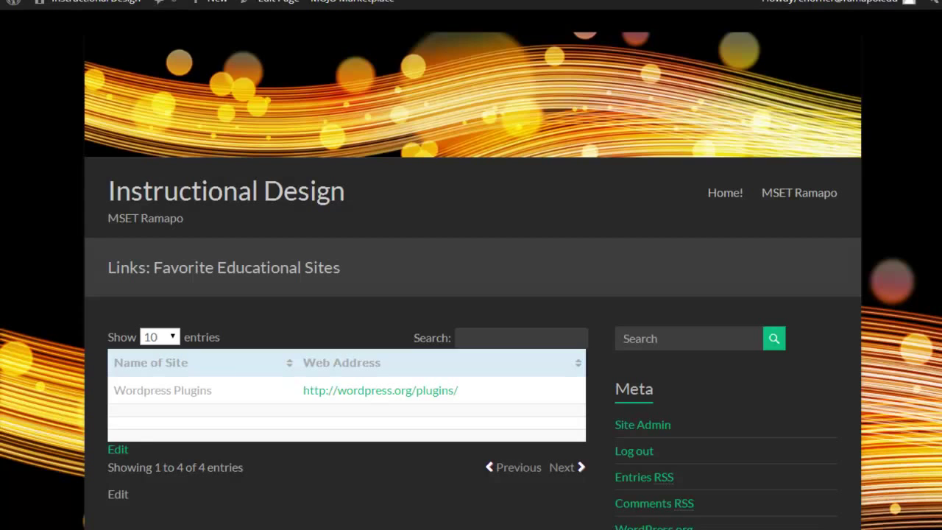
pyautogui.hotkey('alt', 'Left')
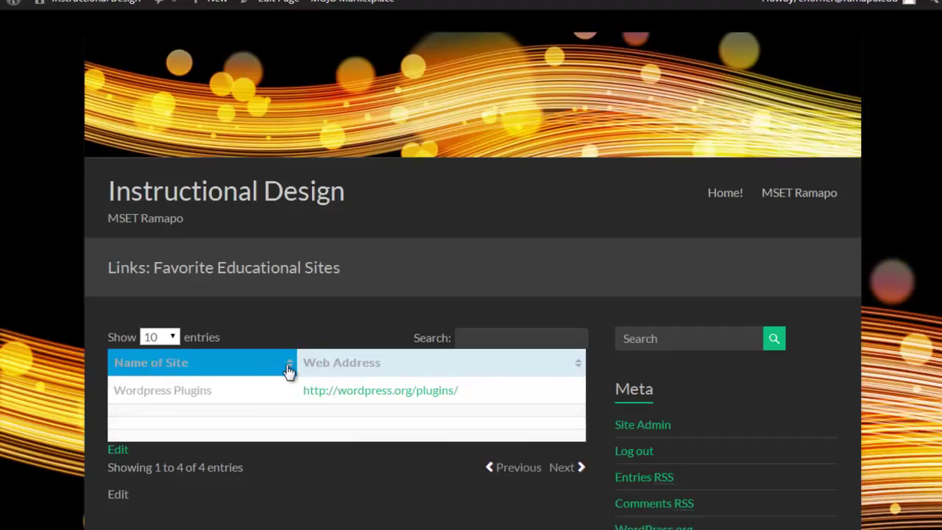
# Examine the published table's search field and its choices for the number of entries shown.
pyautogui.click(500, 337)
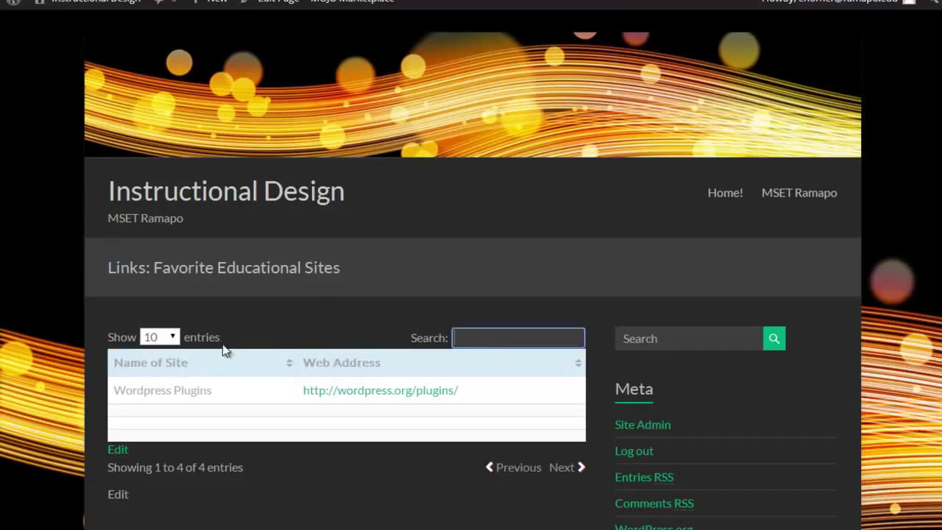
pyautogui.click(176, 339)
pyautogui.click(176, 338)
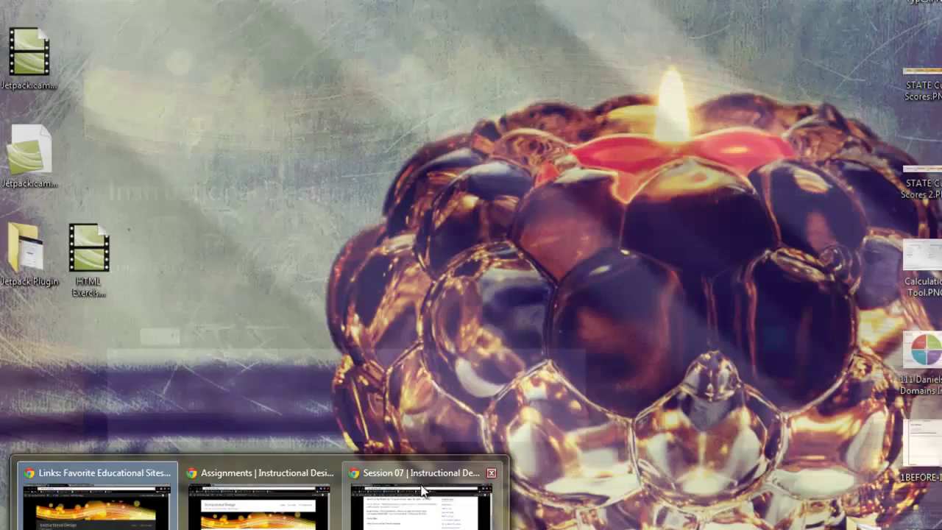
# Switch to the "Tools: Educational Sites" example page and sort its table by the LearnZillion column.
pyautogui.click(425, 473)
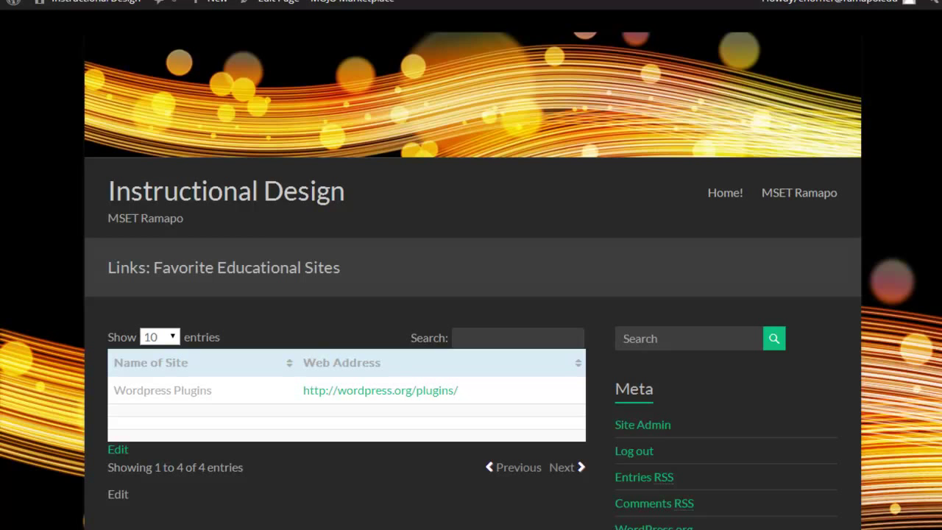
pyautogui.hotkey('alt', 'Tab')
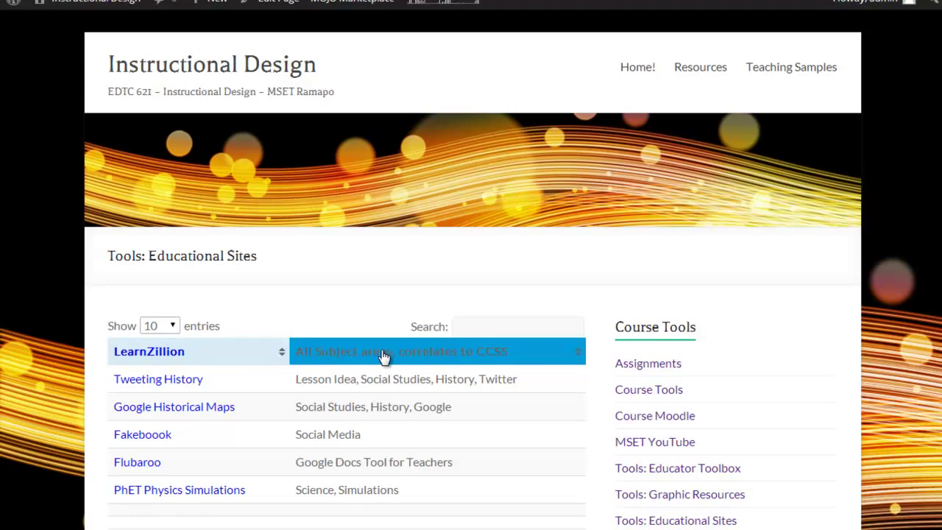
pyautogui.click(284, 360)
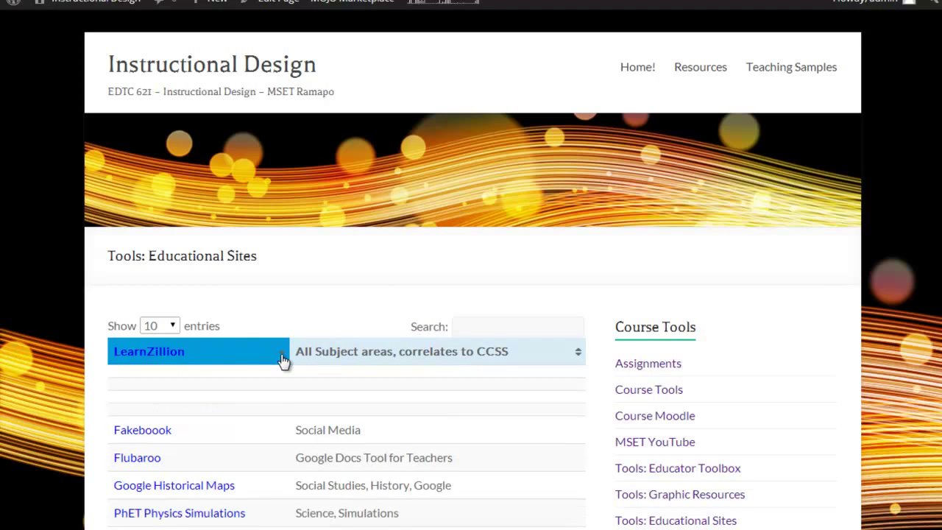
pyautogui.scroll(-1, 296, 377)
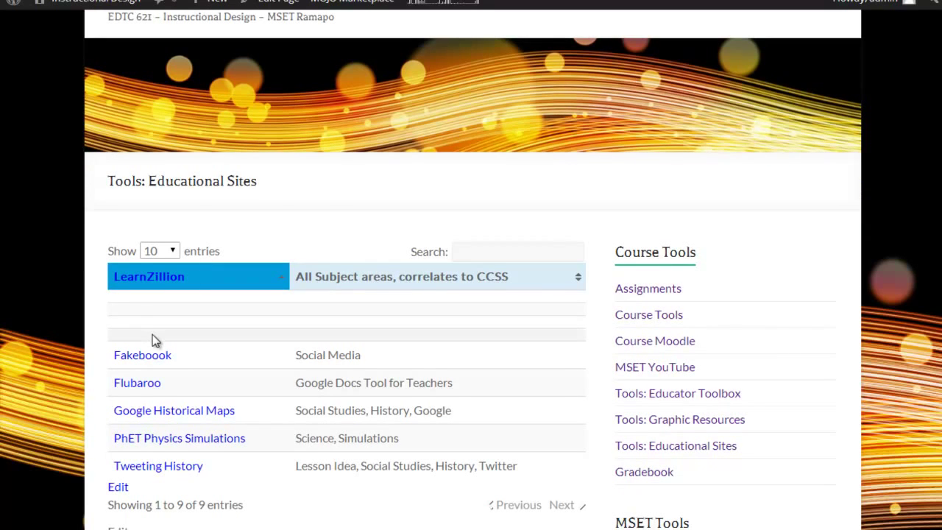
# Open the "Tools: Graphic Resources" page and sort its table by Name.
pyautogui.click(649, 425)
pyautogui.scroll(-2, 463, 274)
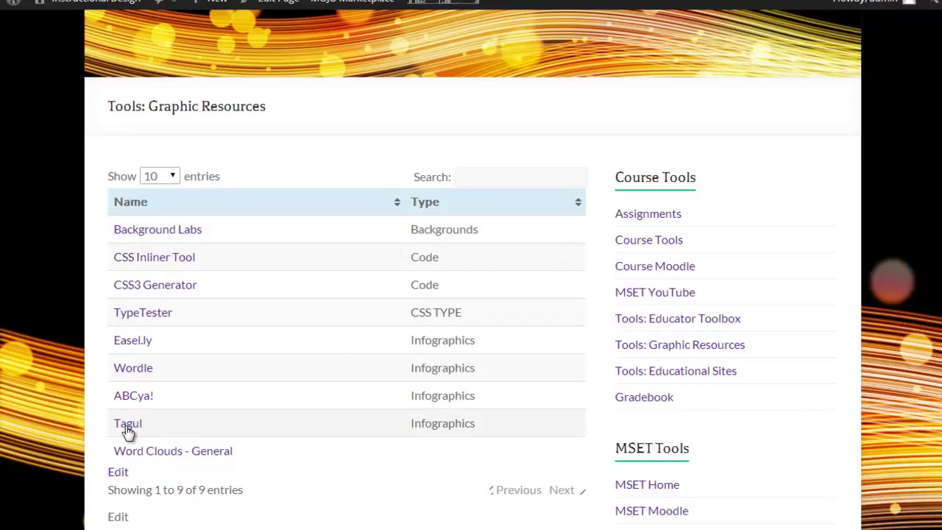
pyautogui.click(400, 213)
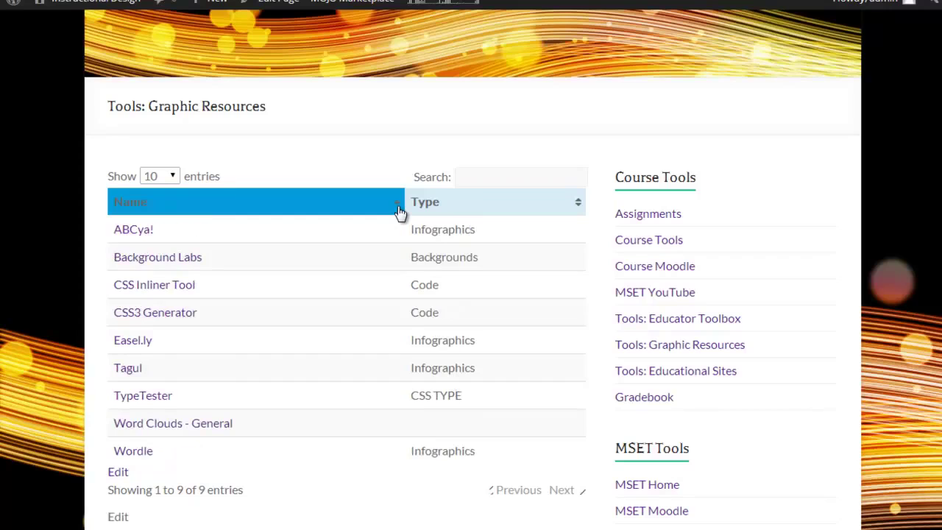